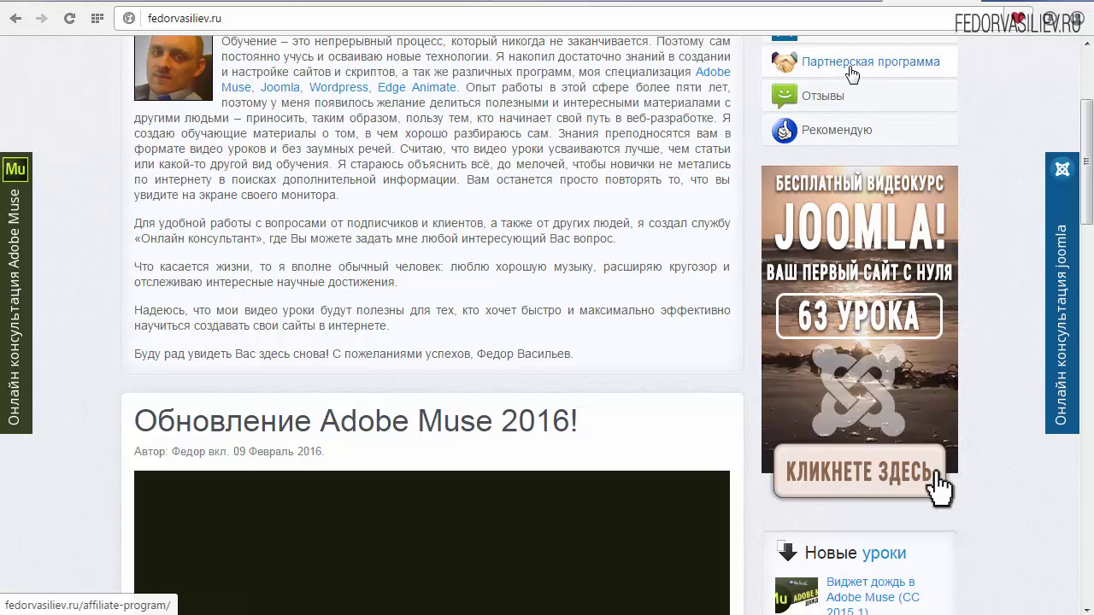
# Step: Download the Joomla 3.4.8 Full Package from the joomla.org download page
pyautogui.click(861, 211)
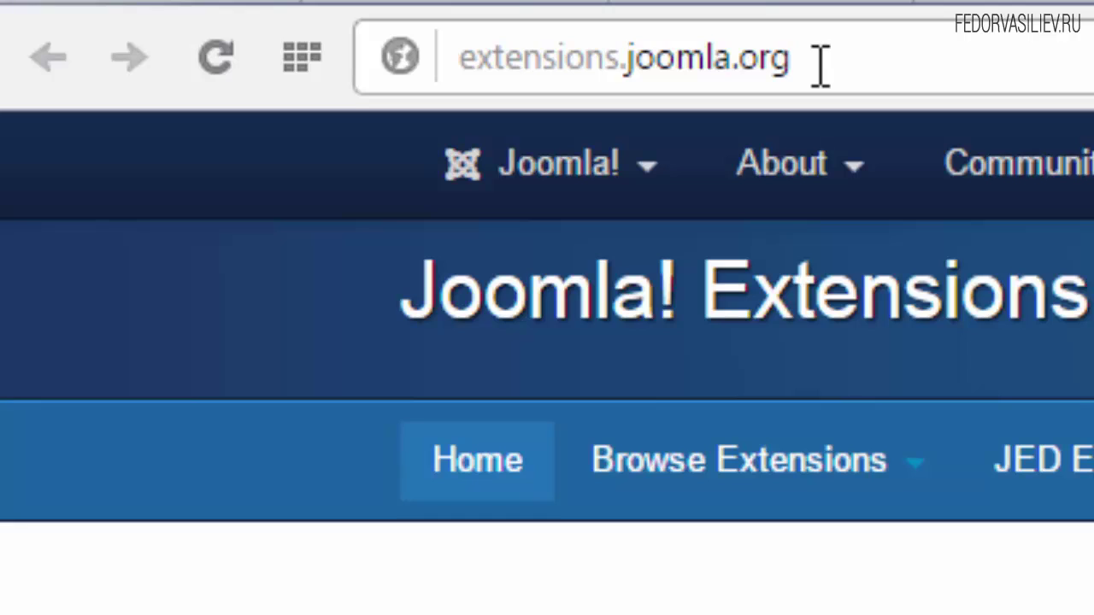
pyautogui.click(819, 63)
pyautogui.click(823, 53)
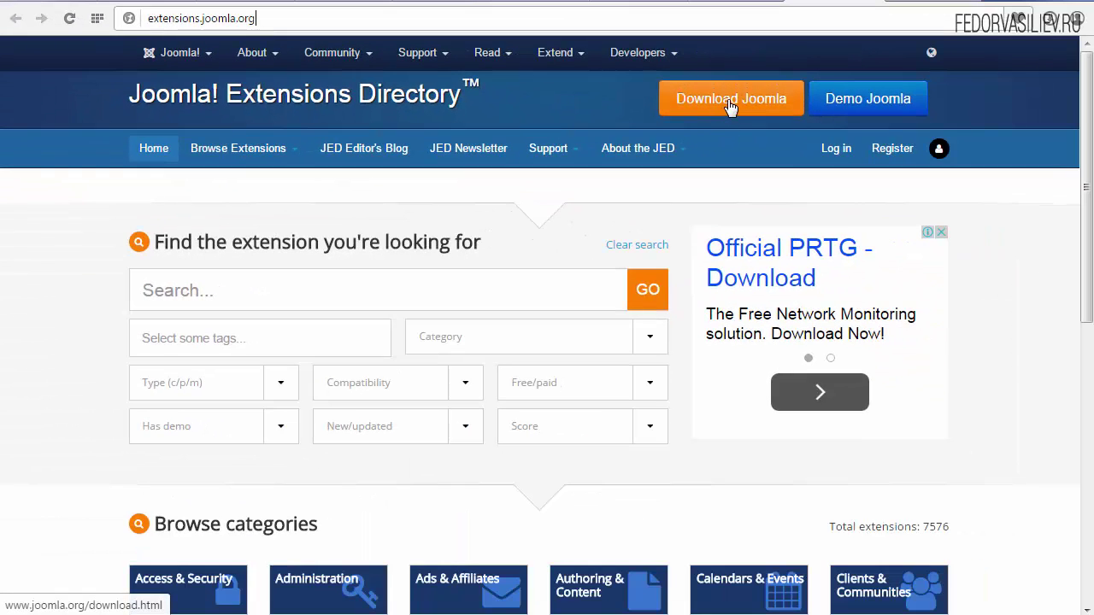
pyautogui.click(731, 101)
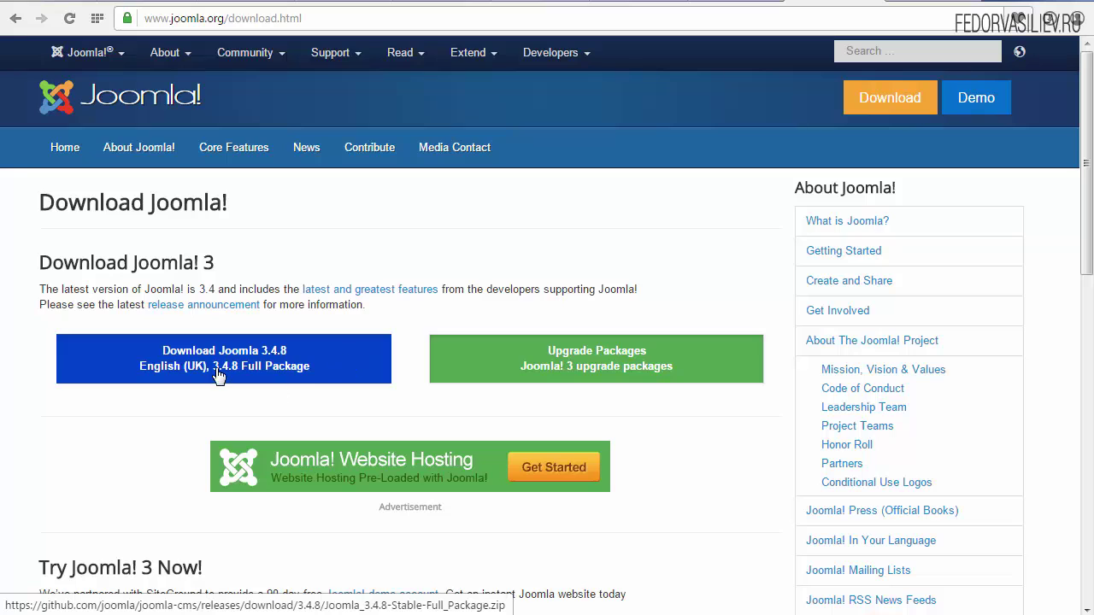
pyautogui.click(181, 365)
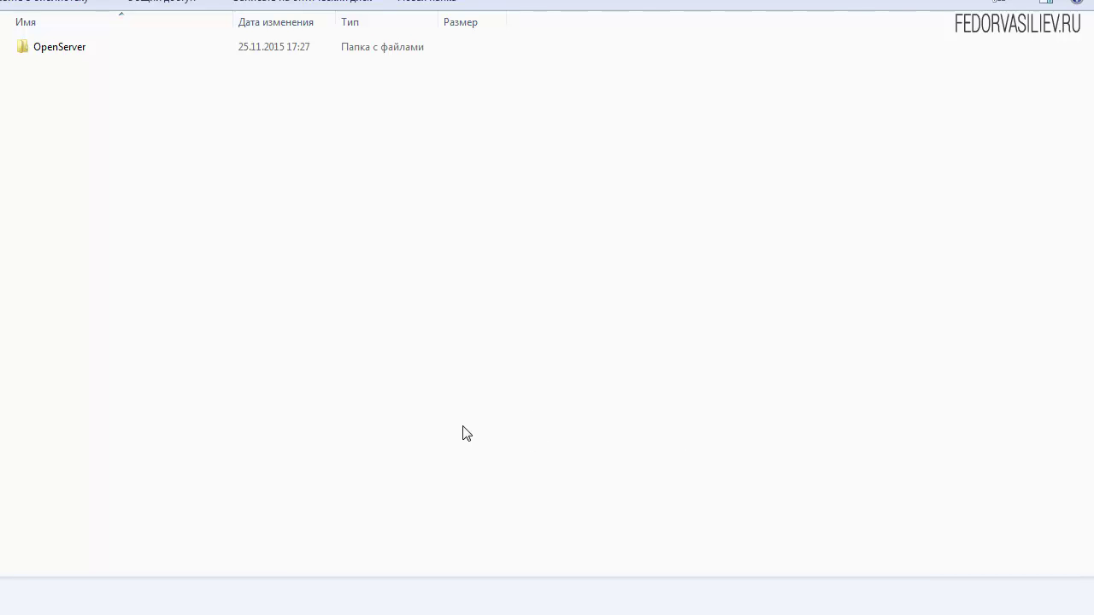
# Step: Go into OpenServer > domains and create a new folder among the site folders
pyautogui.click(46, 47)
pyautogui.doubleClick(51, 48)
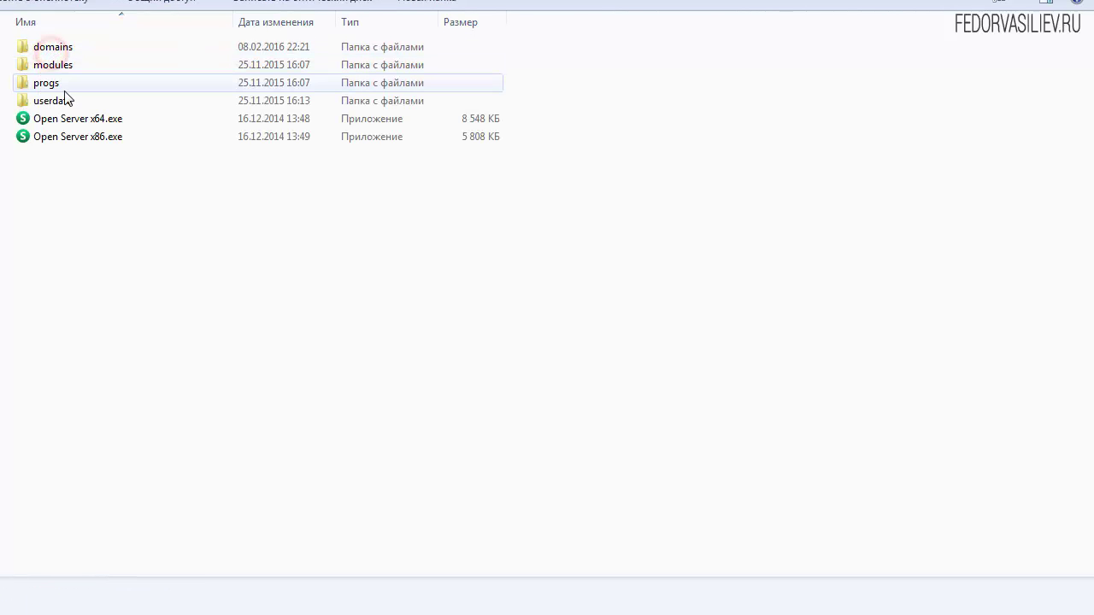
pyautogui.click(43, 46)
pyautogui.doubleClick(42, 47)
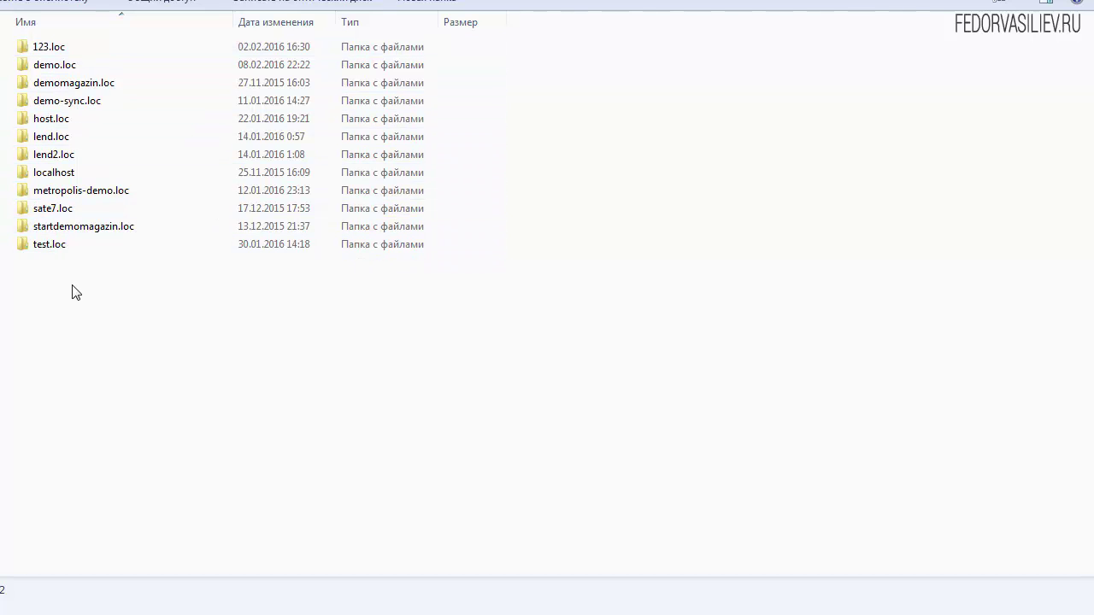
pyautogui.click(443, 6)
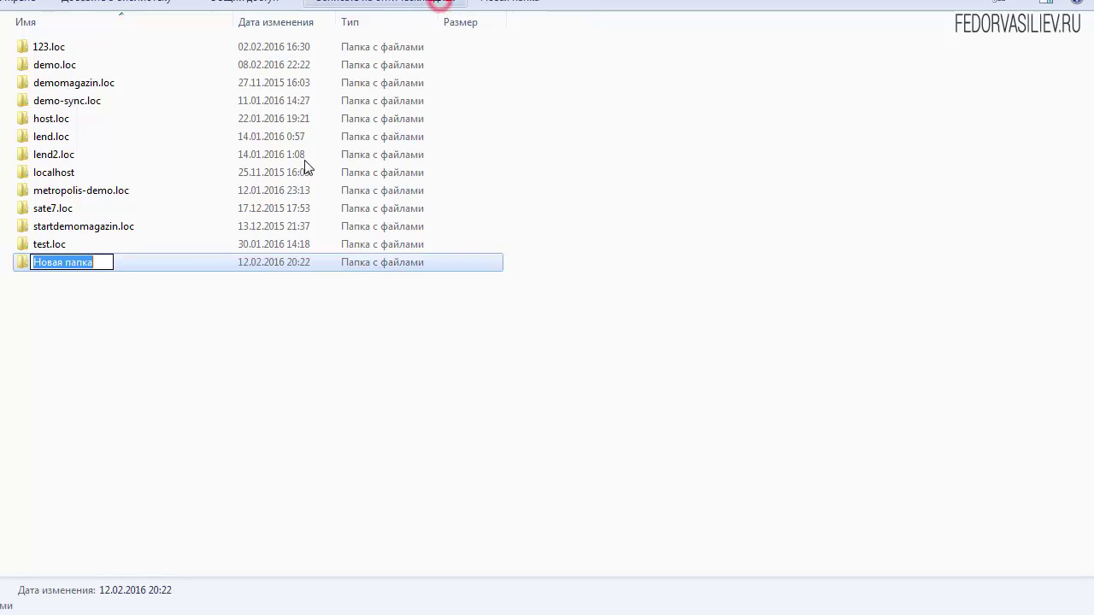
# Step: Name the new folder from the pasted name, changing the space to a hyphen: 'online-shop.'
pyautogui.rightClick(86, 263)
pyautogui.click(133, 337)
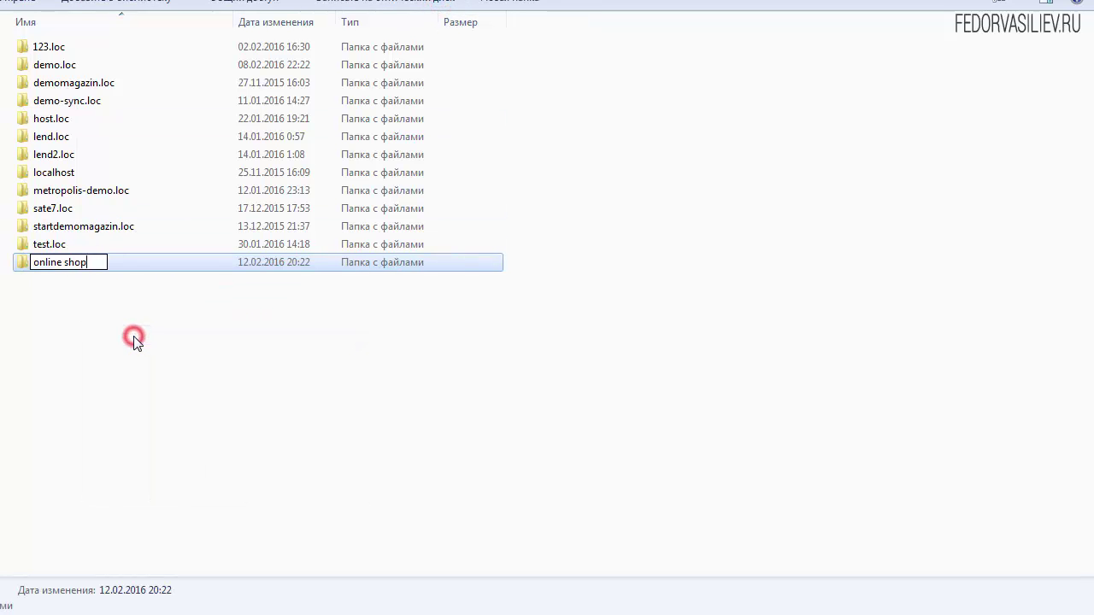
pyautogui.click(62, 262)
pyautogui.press('Delete')
pyautogui.write('-')
pyautogui.write('/')
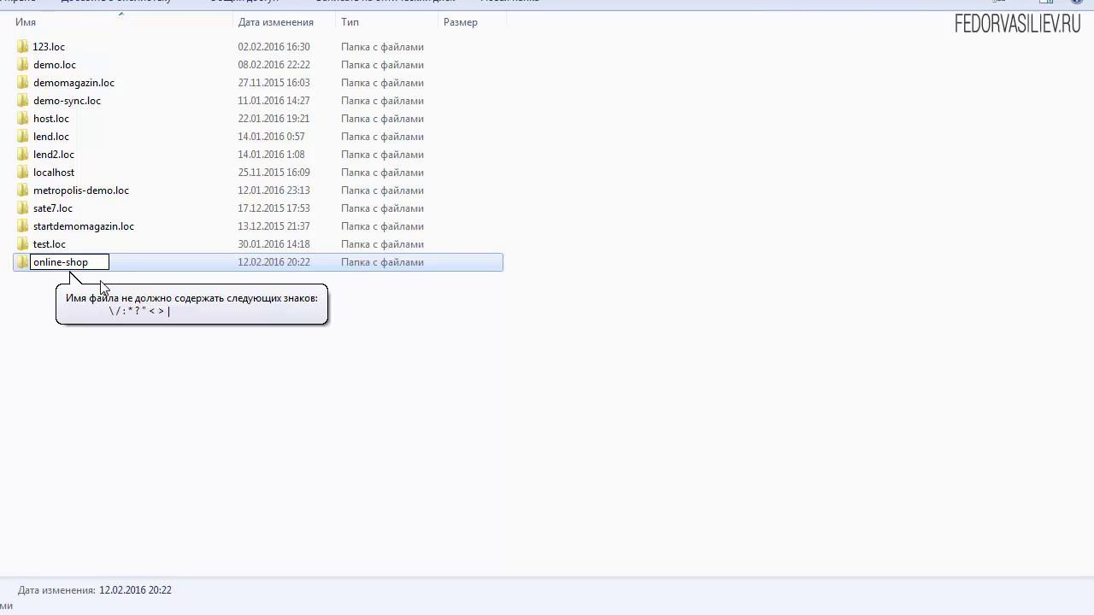
pyautogui.write('.')
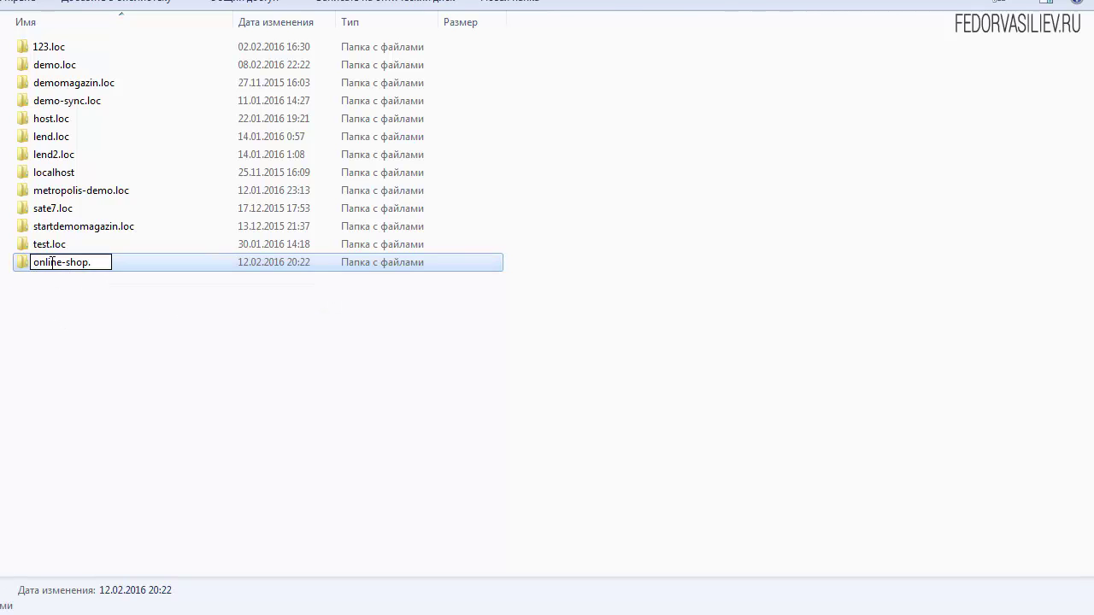
pyautogui.doubleClick(93, 262)
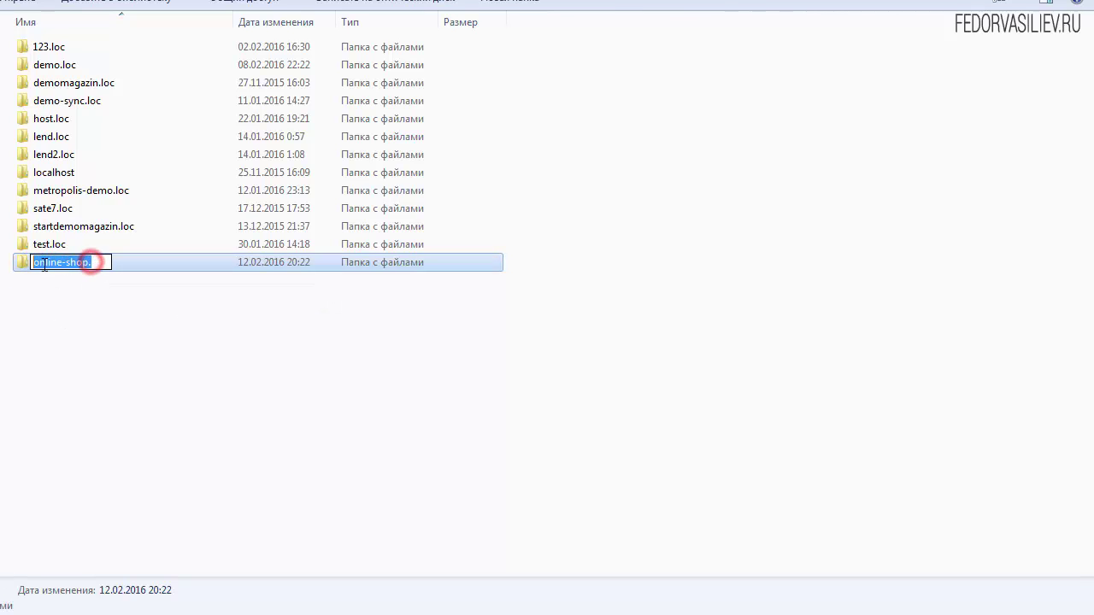
pyautogui.click(49, 263)
pyautogui.moveTo(95, 263); pyautogui.dragTo(24, 263)
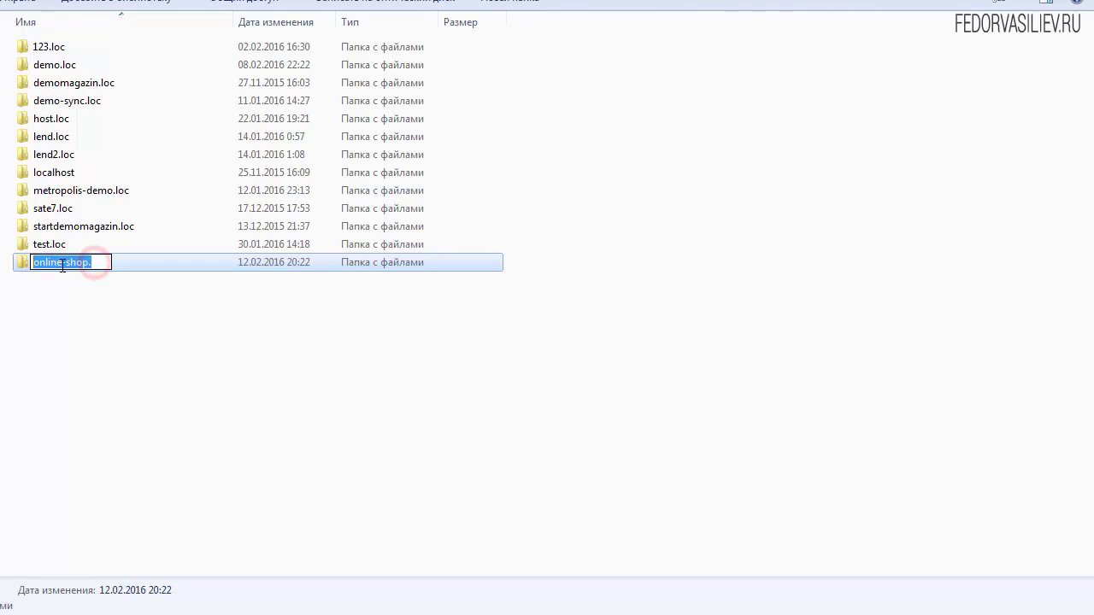
pyautogui.click(59, 264)
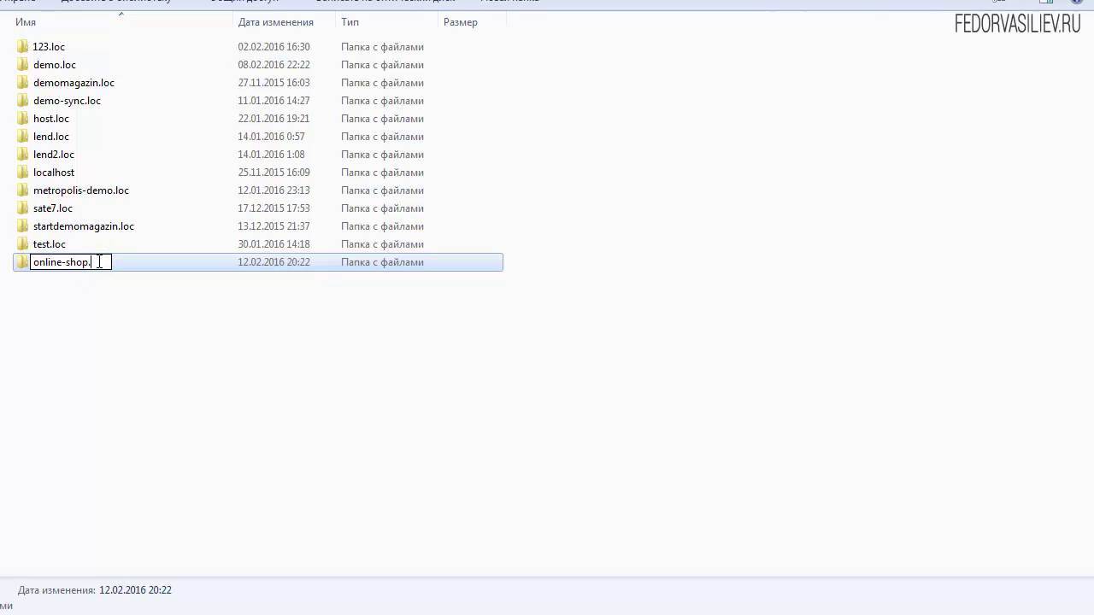
# Step: Append 'loc' to make the folder name online-shop.loc and commit the rename
pyautogui.moveTo(90, 262); pyautogui.dragTo(27, 265)
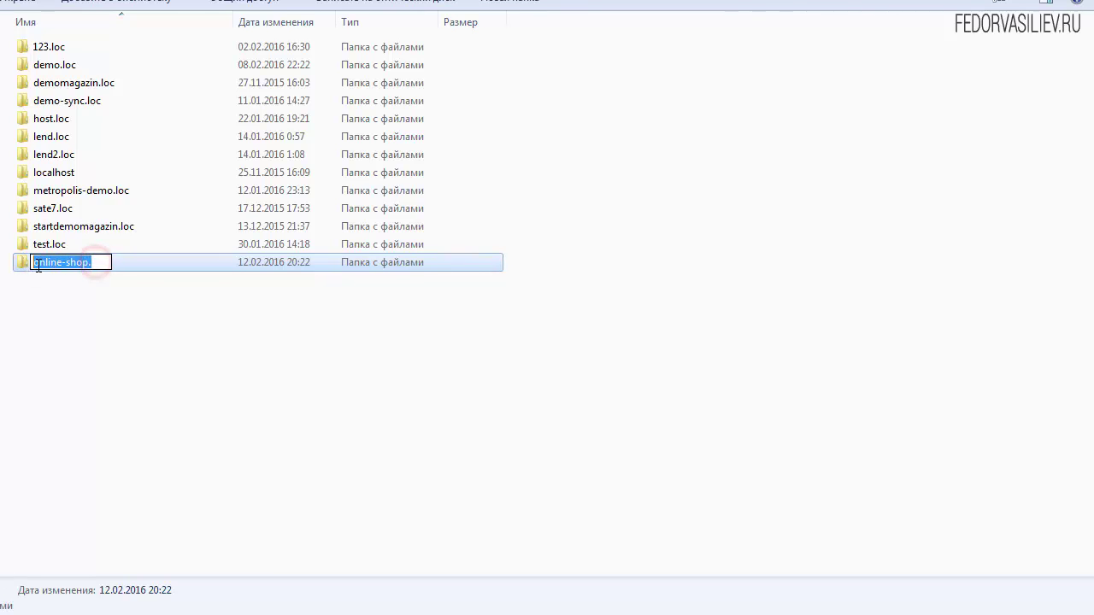
pyautogui.click(92, 262)
pyautogui.write('loc')
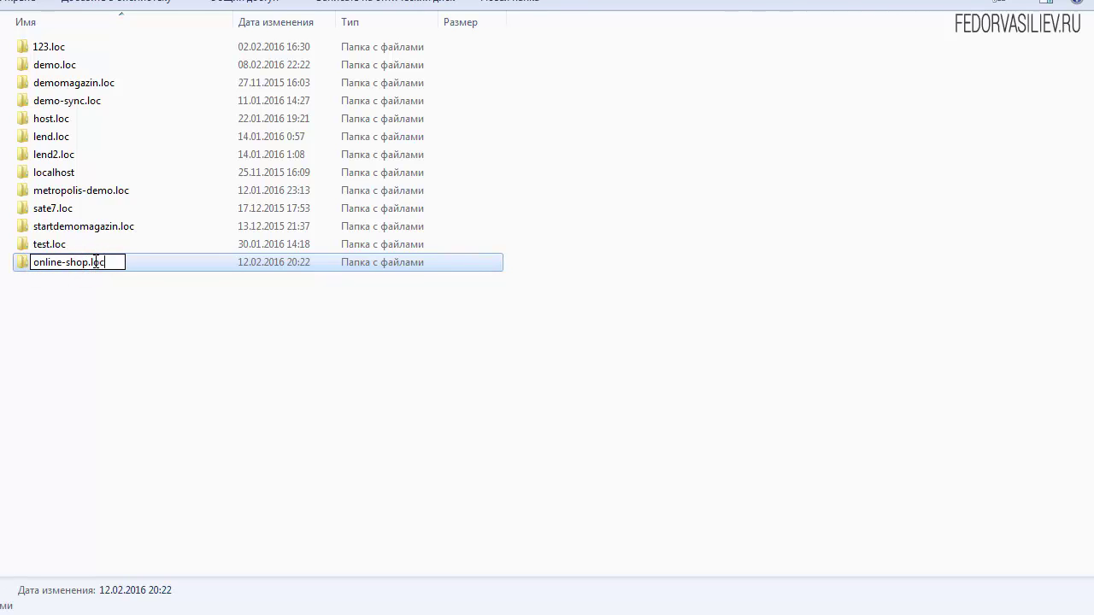
pyautogui.doubleClick(106, 262)
pyautogui.click(114, 262)
pyautogui.moveTo(114, 262); pyautogui.dragTo(42, 262)
pyautogui.click(34, 262)
pyautogui.doubleClick(115, 262)
pyautogui.click(109, 262)
pyautogui.click(112, 333)
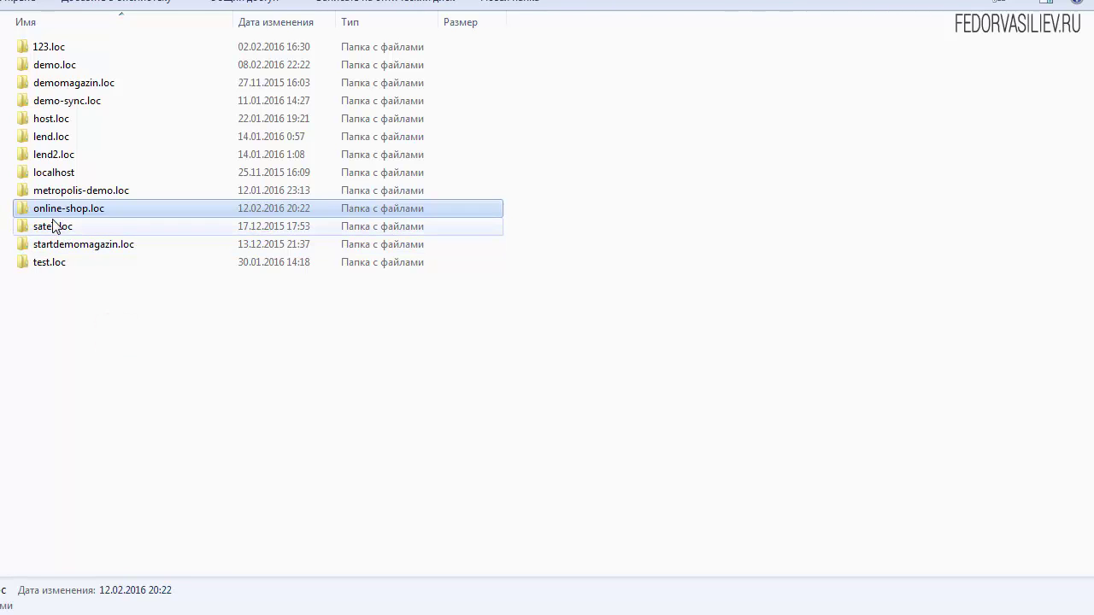
# Step: Paste the Joomla 3.4.8 zip archive into the online-shop.loc folder
pyautogui.doubleClick(55, 211)
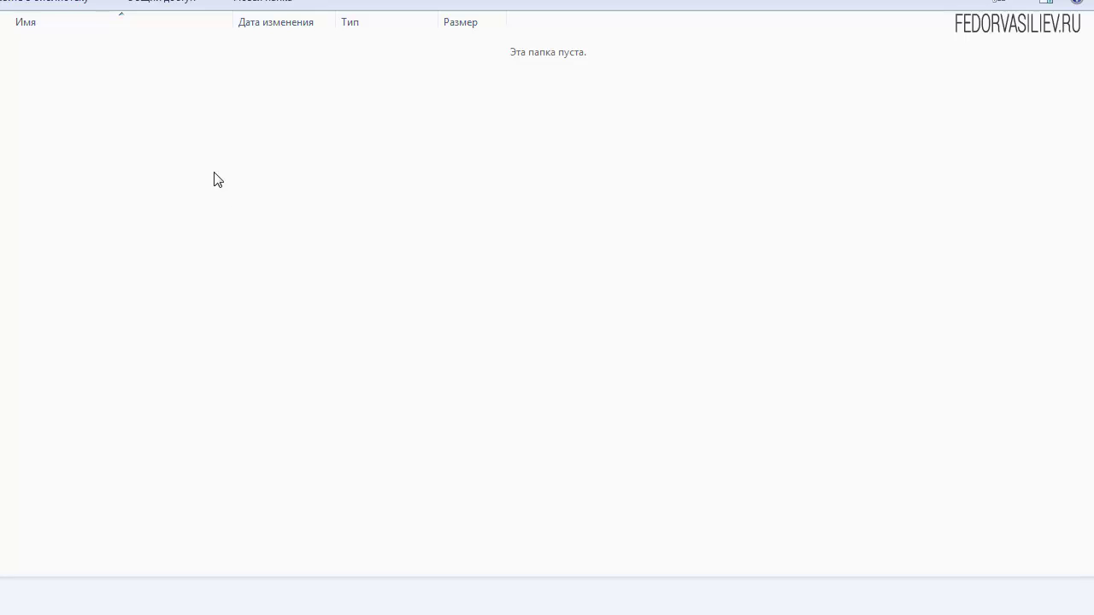
pyautogui.rightClick(189, 143)
pyautogui.click(231, 262)
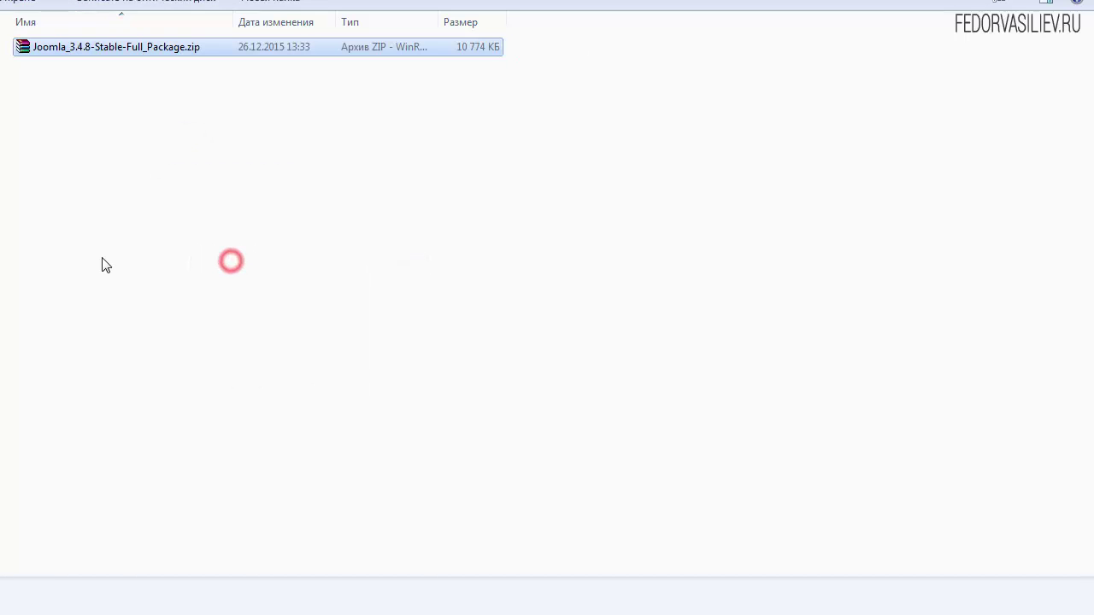
pyautogui.moveTo(231, 22); pyautogui.dragTo(386, 22)
pyautogui.click(156, 90)
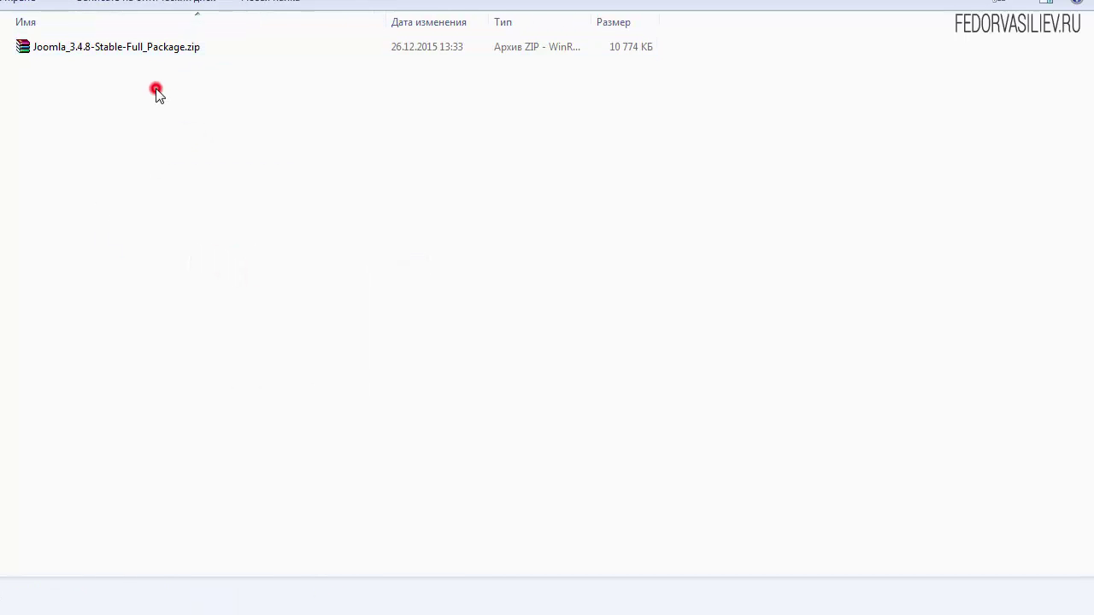
pyautogui.click(100, 49)
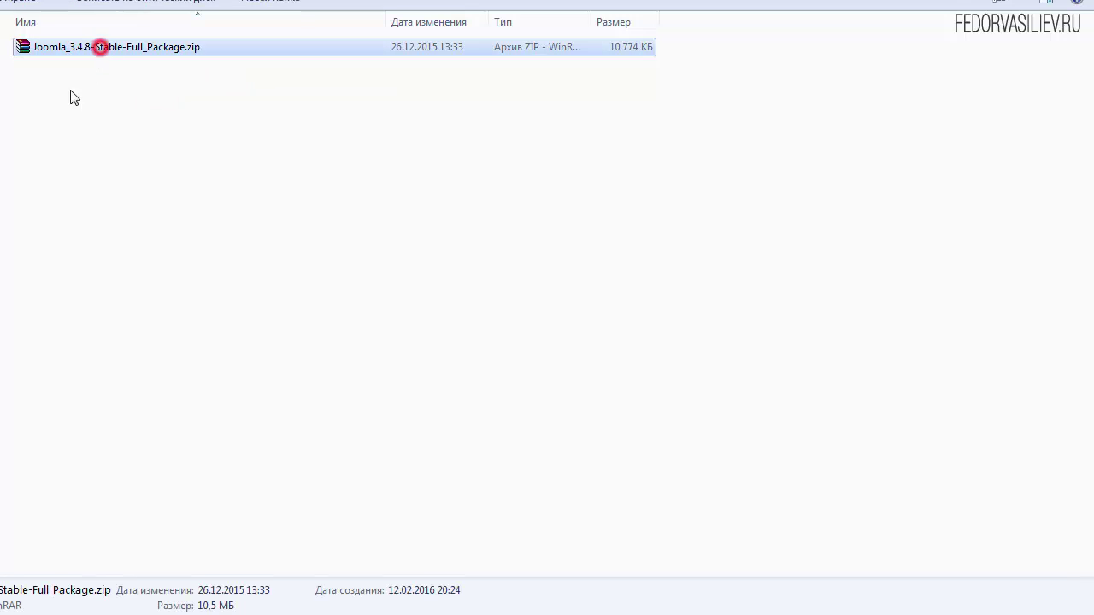
# Step: Extract the archive into the current folder, then delete the zip to the recycle bin
pyautogui.rightClick(44, 50)
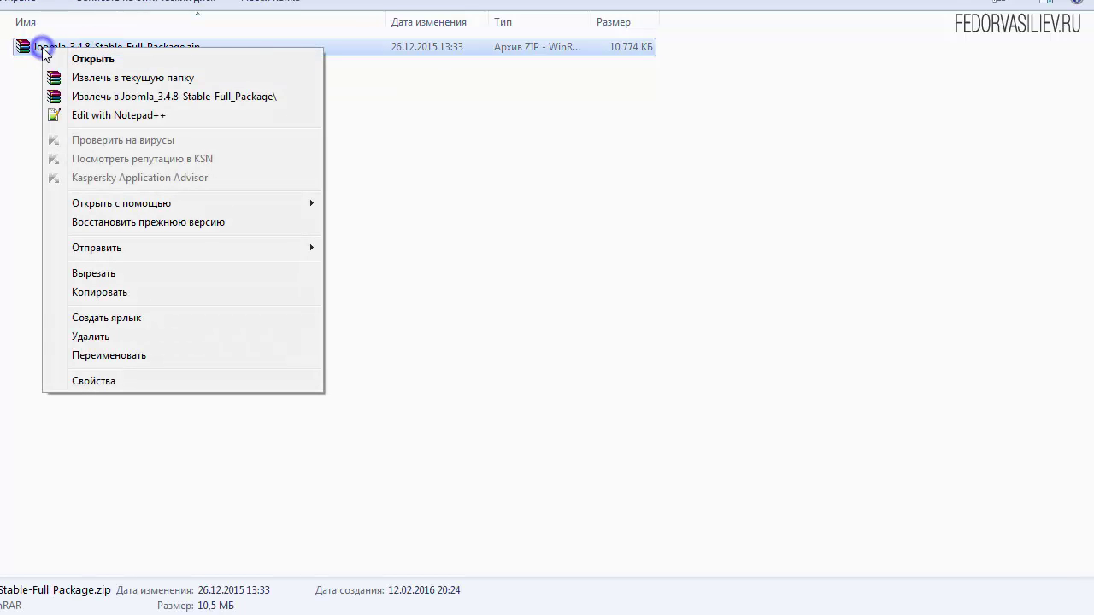
pyautogui.click(88, 78)
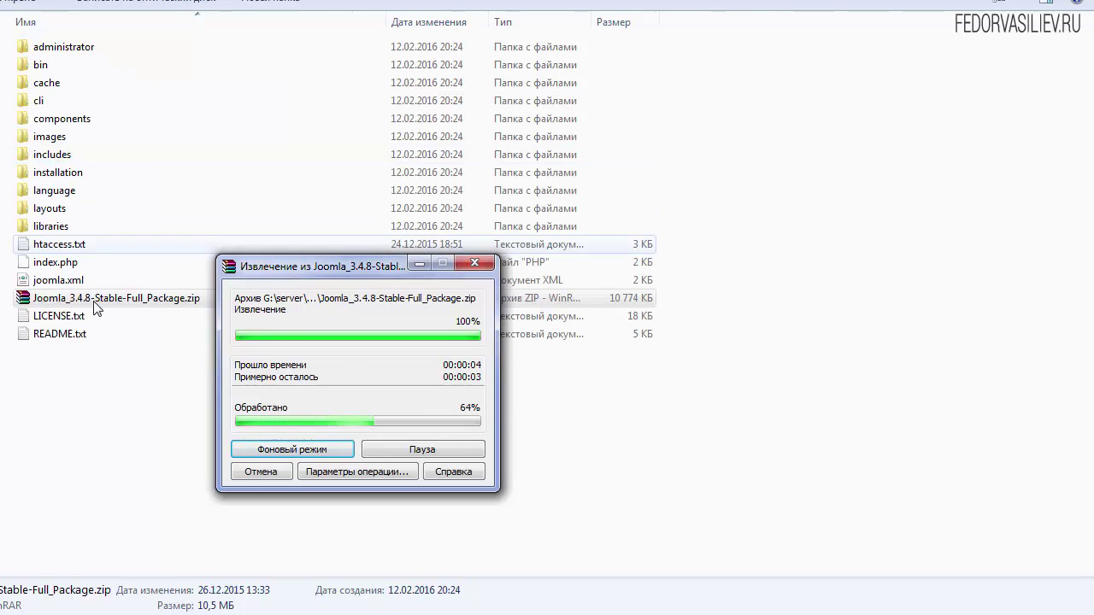
pyautogui.moveTo(262, 267); pyautogui.dragTo(280, 101)
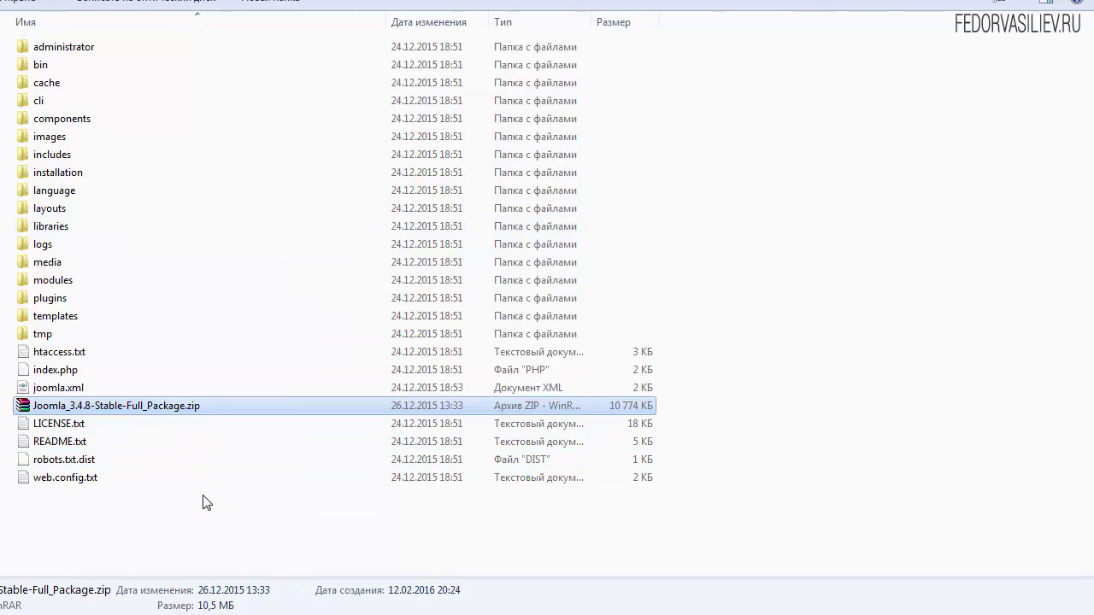
pyautogui.press('Delete')
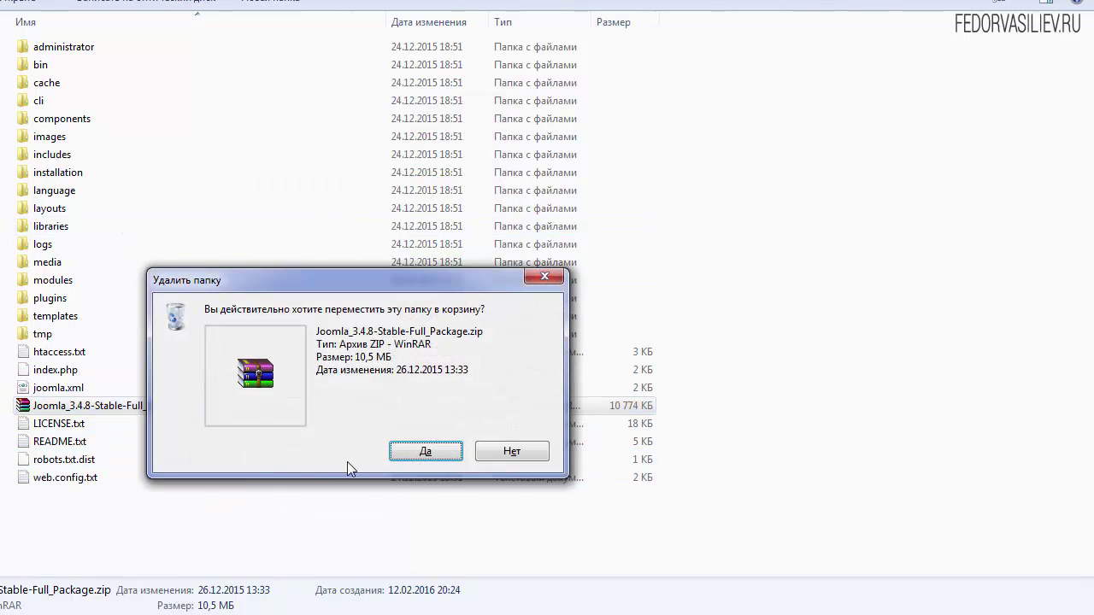
pyautogui.click(404, 446)
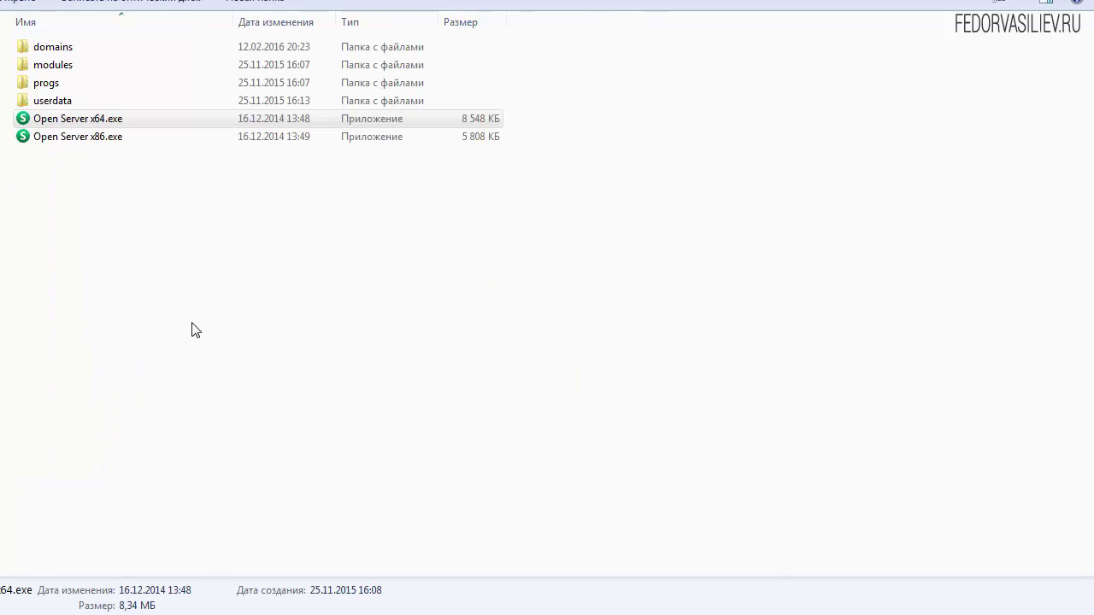
# Step: Launch Open Server x64 from the OpenServer folder with administrator rights
pyautogui.click(145, 239)
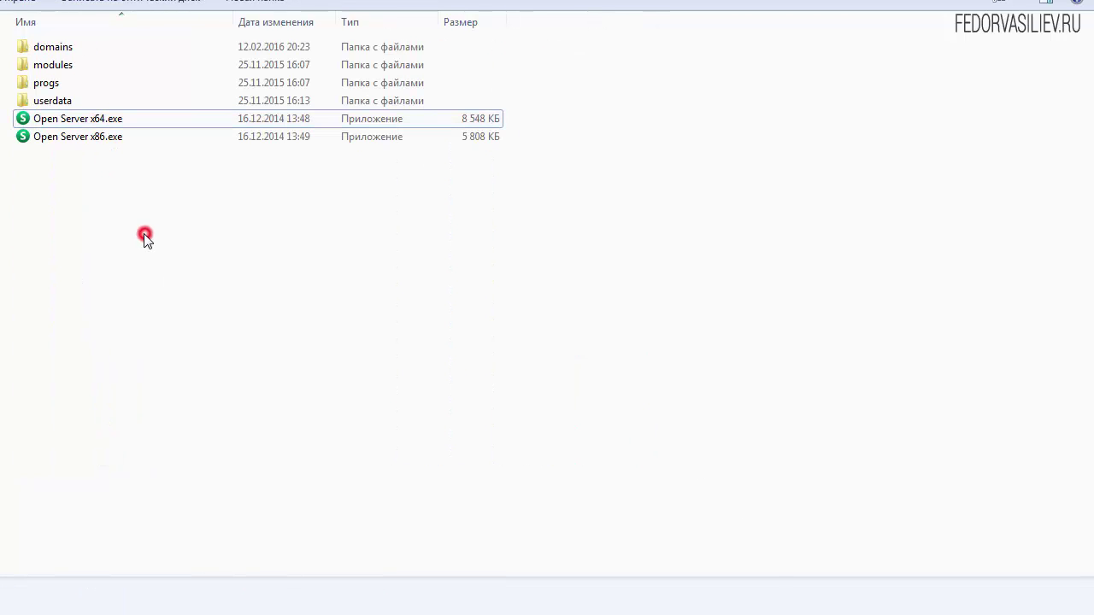
pyautogui.doubleClick(68, 118)
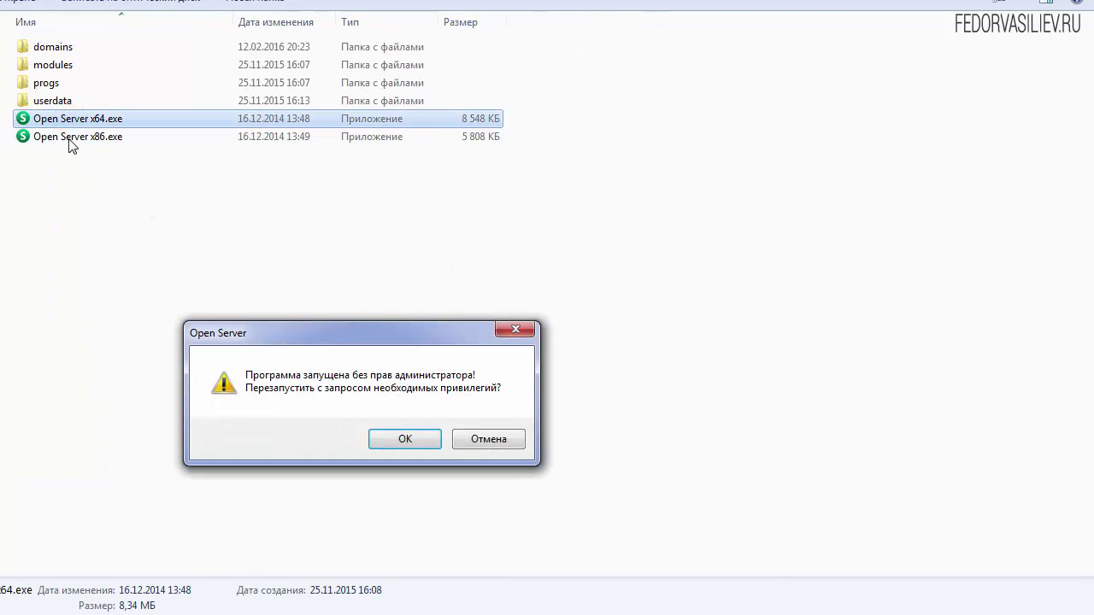
pyautogui.moveTo(299, 335); pyautogui.dragTo(341, 182)
pyautogui.click(444, 288)
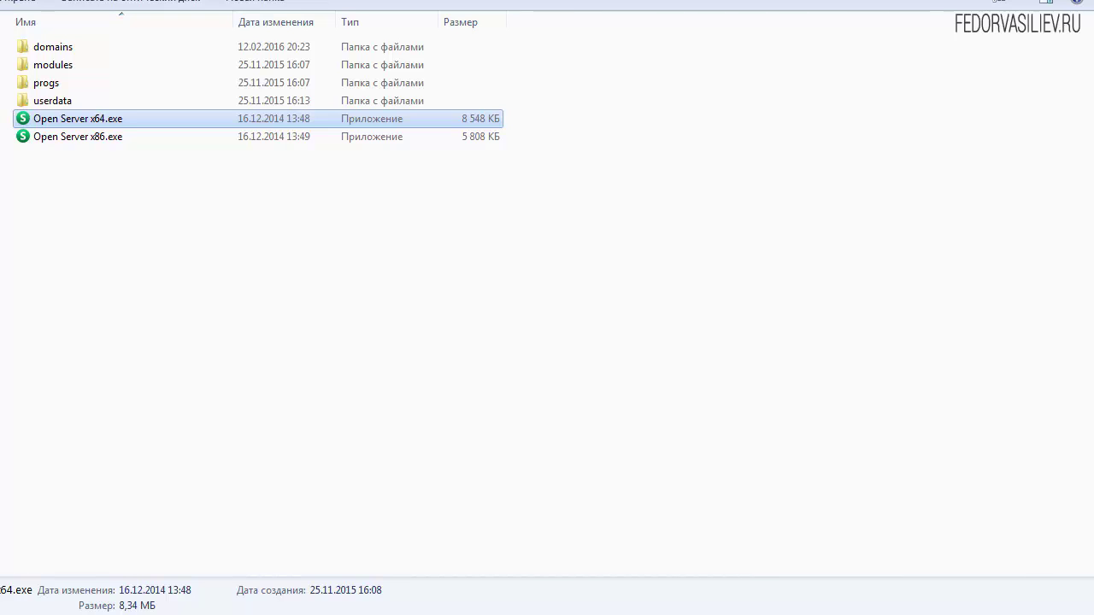
# Step: Start the local server, allow it through the firewall, and open online-shop.loc
pyautogui.click(902, 614)
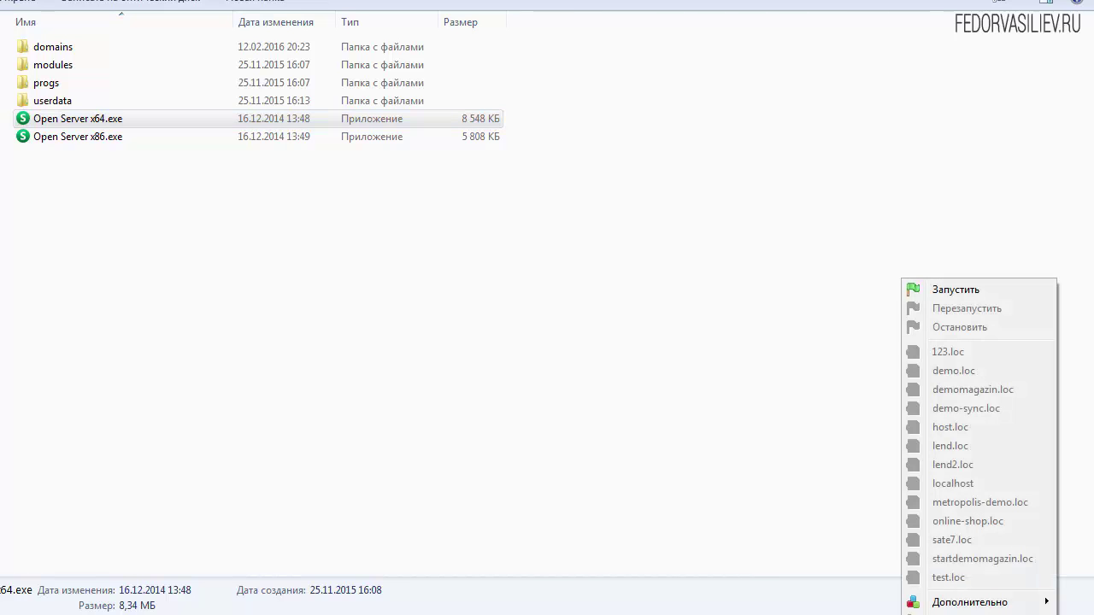
pyautogui.click(956, 291)
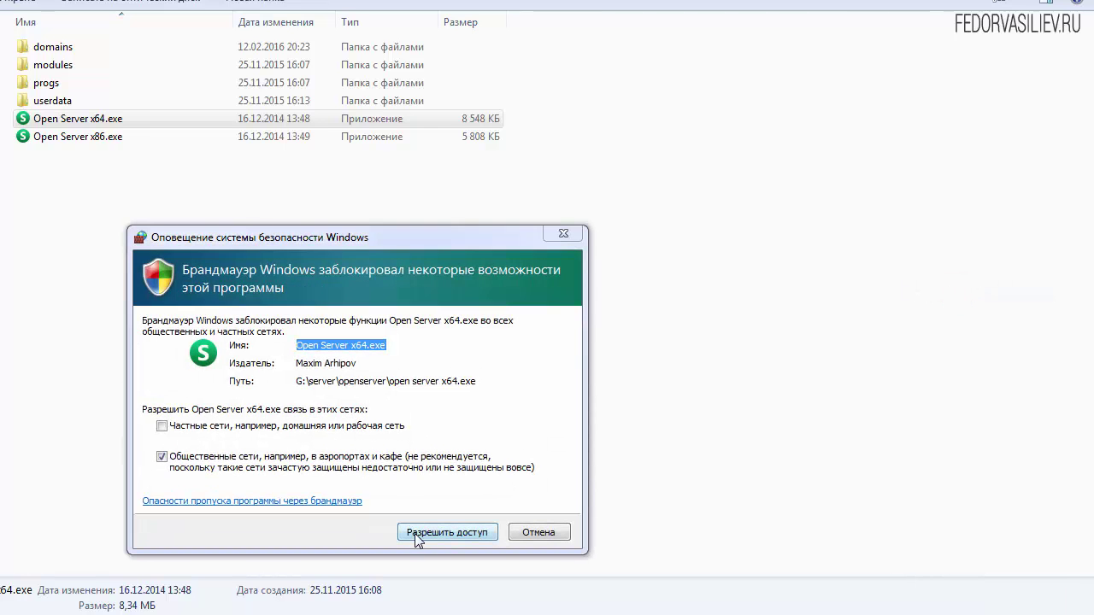
pyautogui.click(418, 534)
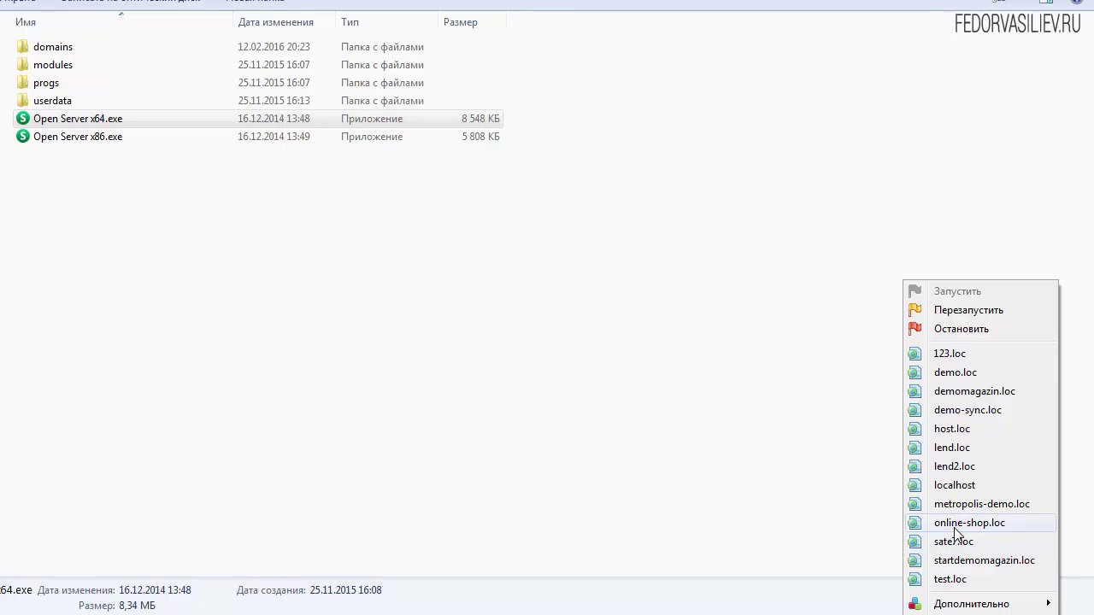
pyautogui.click(957, 523)
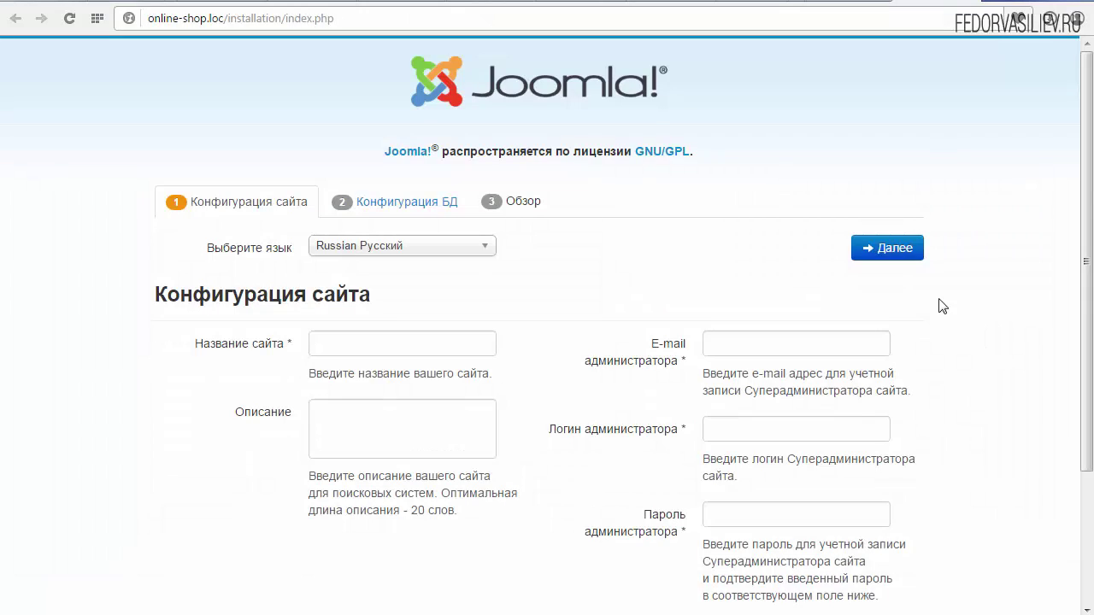
# Step: Review the Russian installer at online-shop.loc/installation/index.php, highlighting the installation part of the URL
pyautogui.moveTo(1085, 218); pyautogui.dragTo(1090, 346)
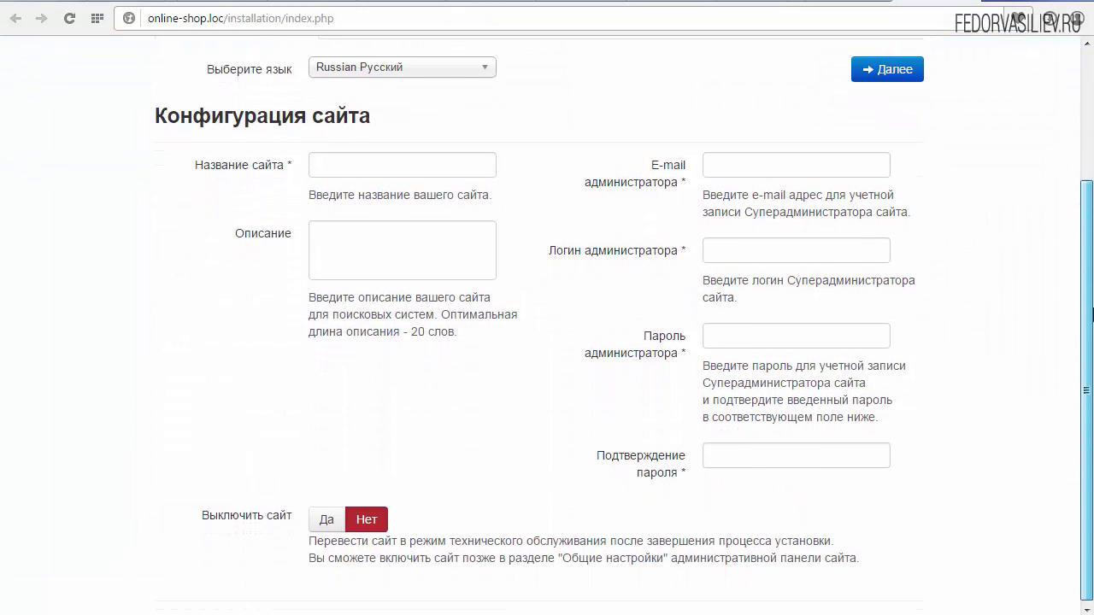
pyautogui.scroll(4, 864, 325)
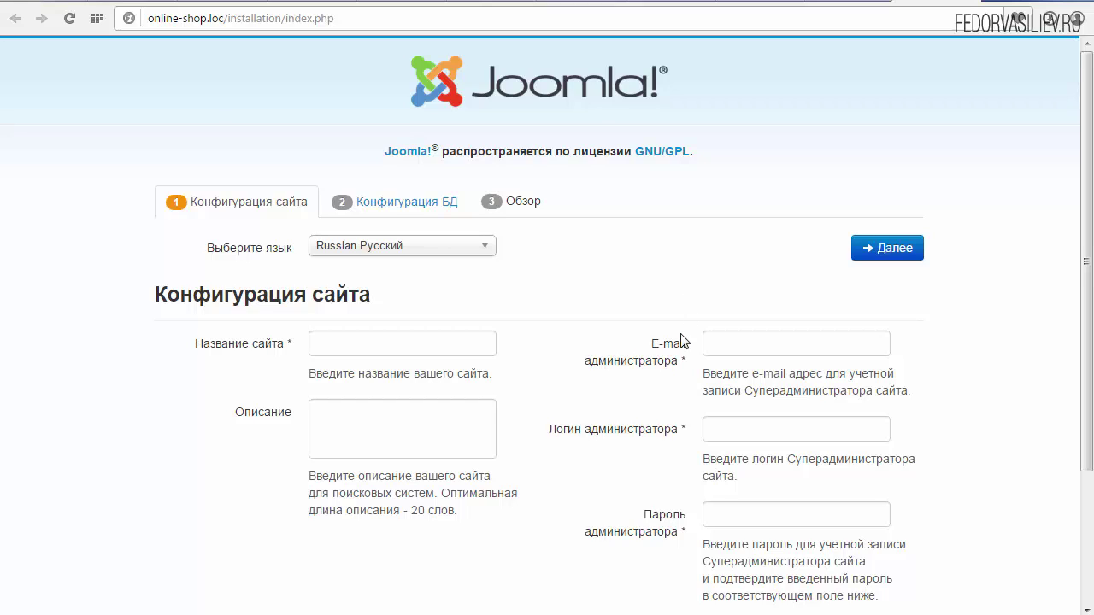
pyautogui.click(186, 20)
pyautogui.click(185, 20)
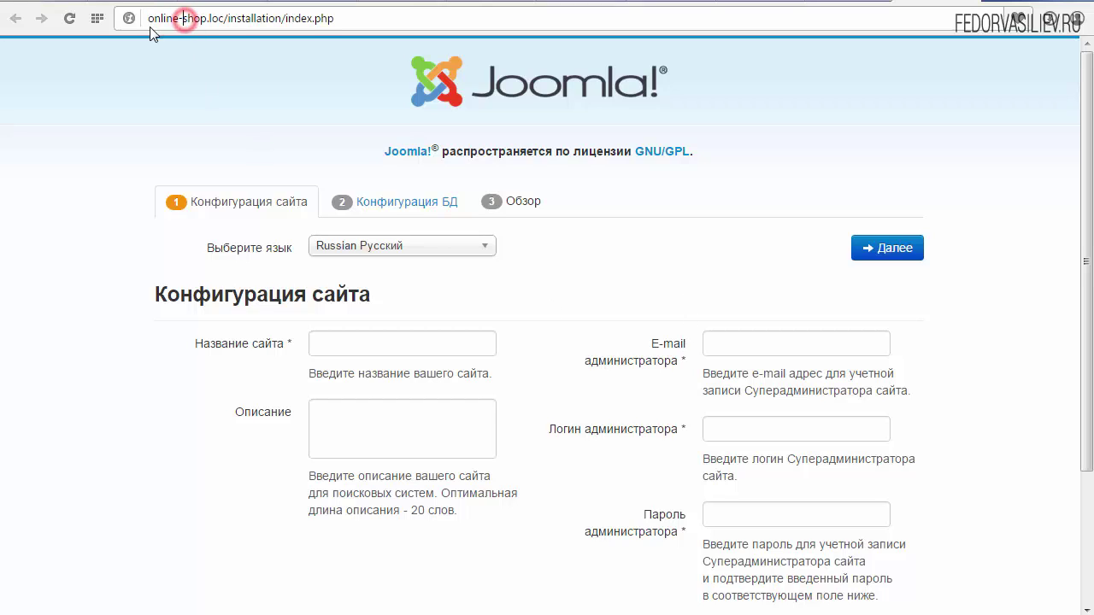
pyautogui.click(223, 18)
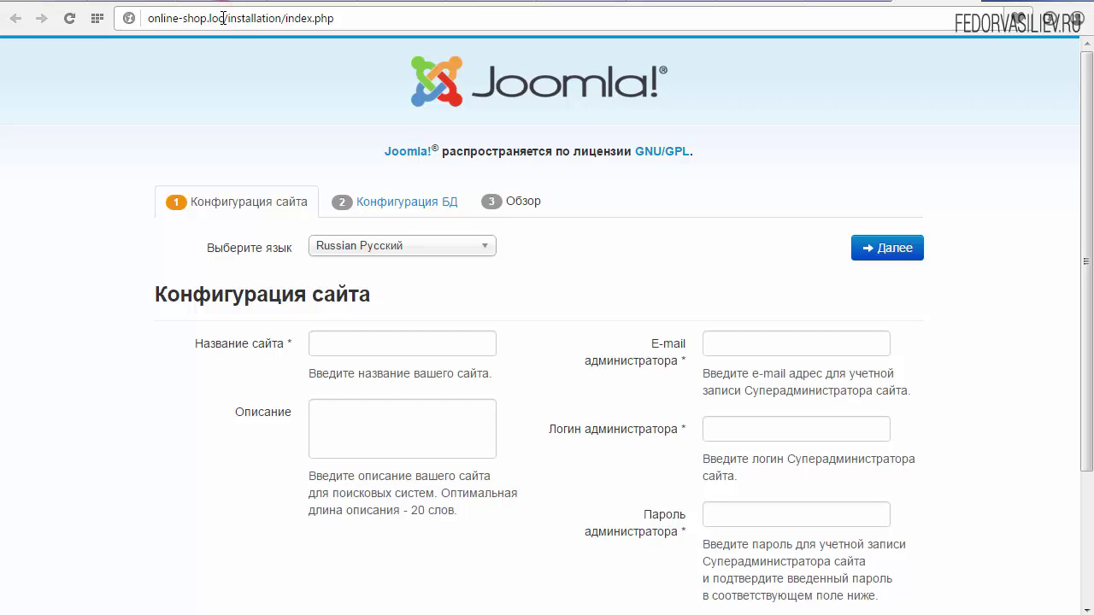
pyautogui.moveTo(222, 18); pyautogui.dragTo(267, 18)
pyautogui.click(341, 17)
pyautogui.scroll(-2, 332, 245)
pyautogui.scroll(1, 254, 249)
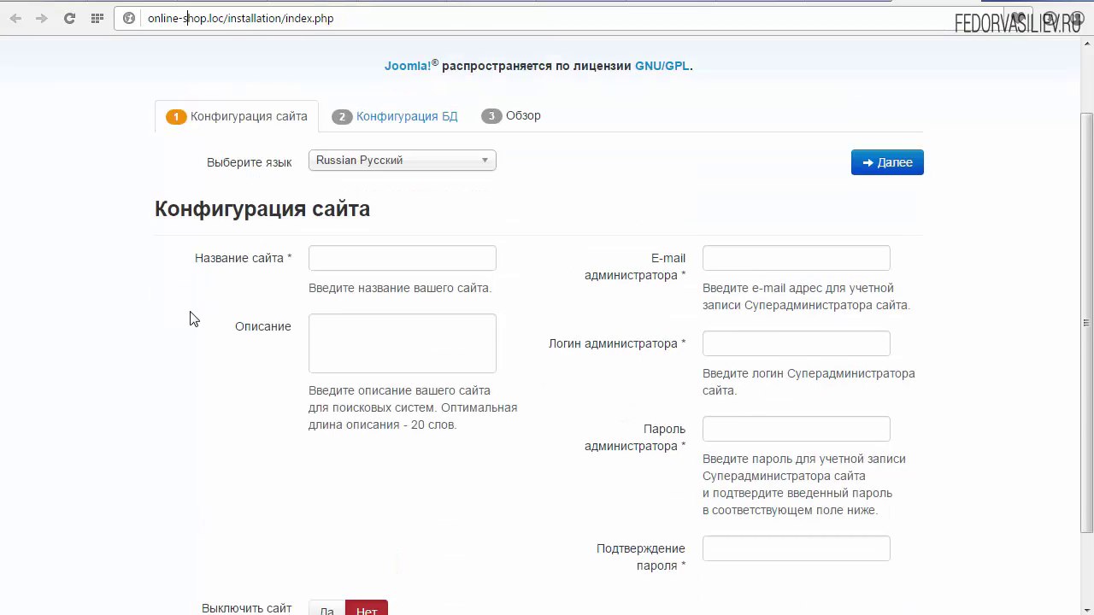
pyautogui.click(368, 262)
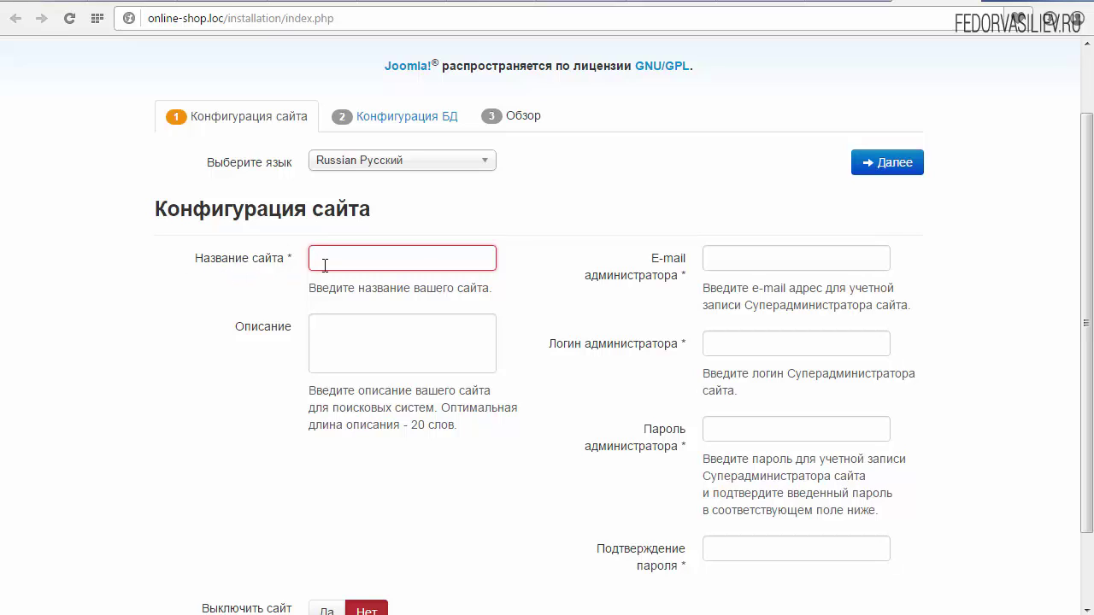
# Step: Enter the site name 'тест' and fill in the administrator e-mail from autofill
pyautogui.write('n')
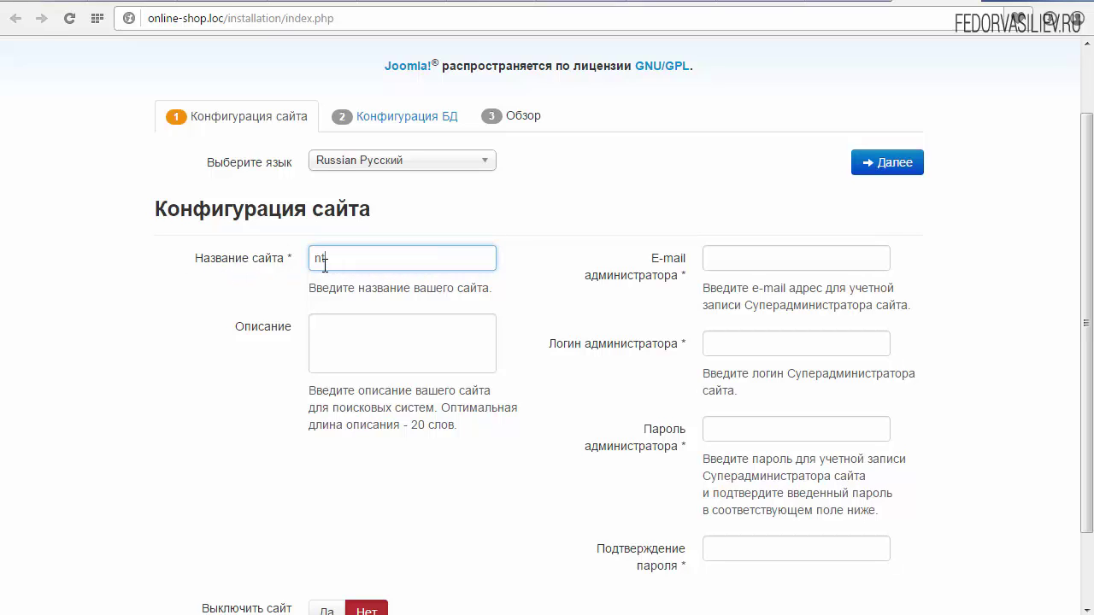
pyautogui.write('tycn')
pyautogui.write('ст')
pyautogui.click(773, 259)
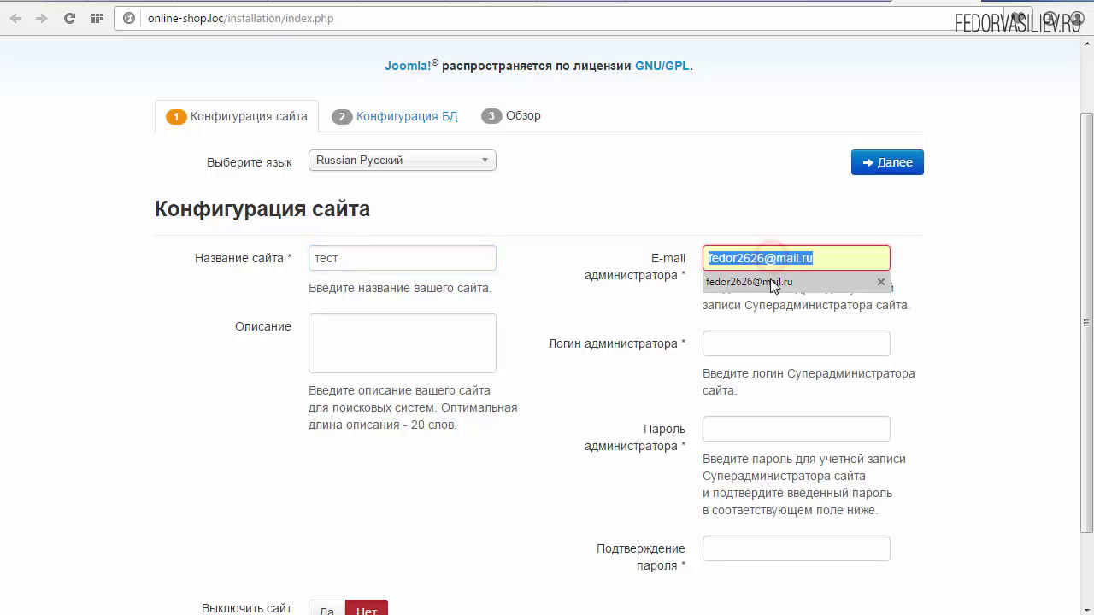
pyautogui.click(772, 280)
pyautogui.click(833, 259)
pyautogui.click(940, 255)
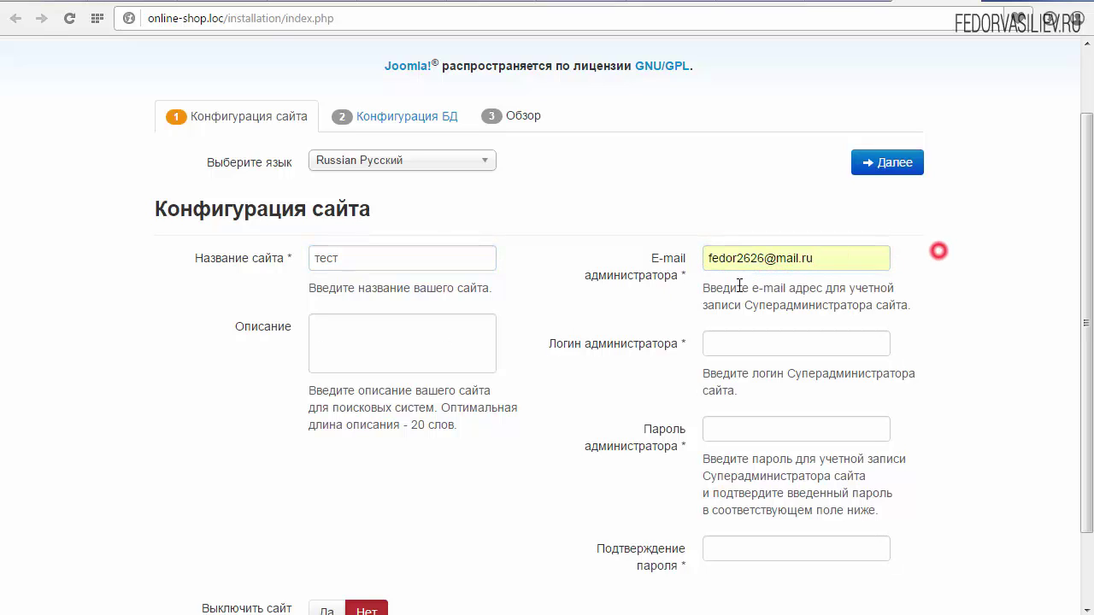
# Step: Fill in the saved administrator login, then enter the password and its confirmation
pyautogui.click(750, 346)
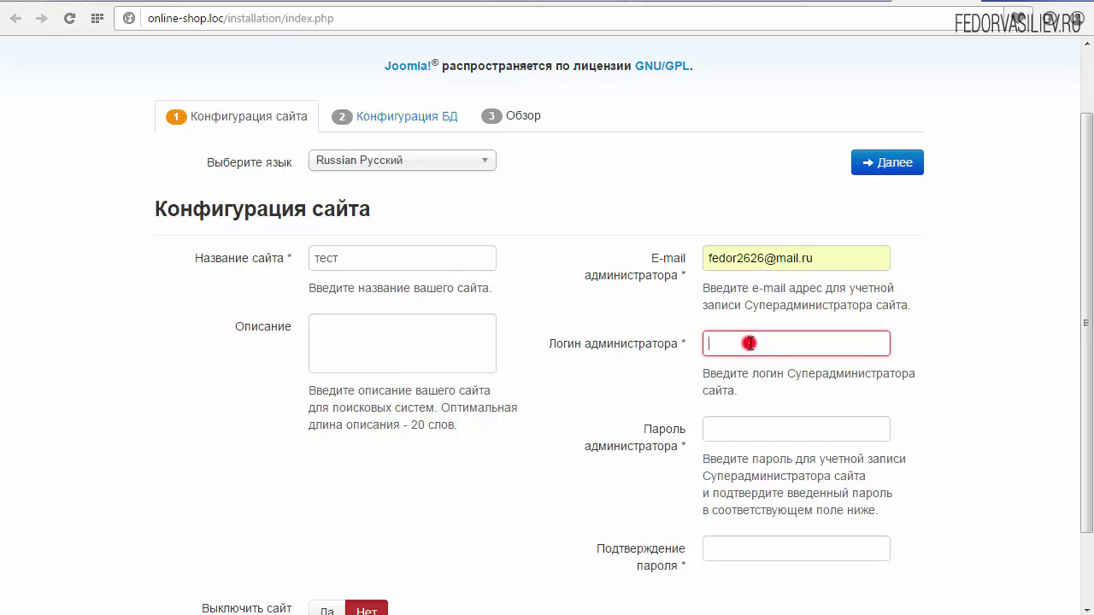
pyautogui.click(733, 369)
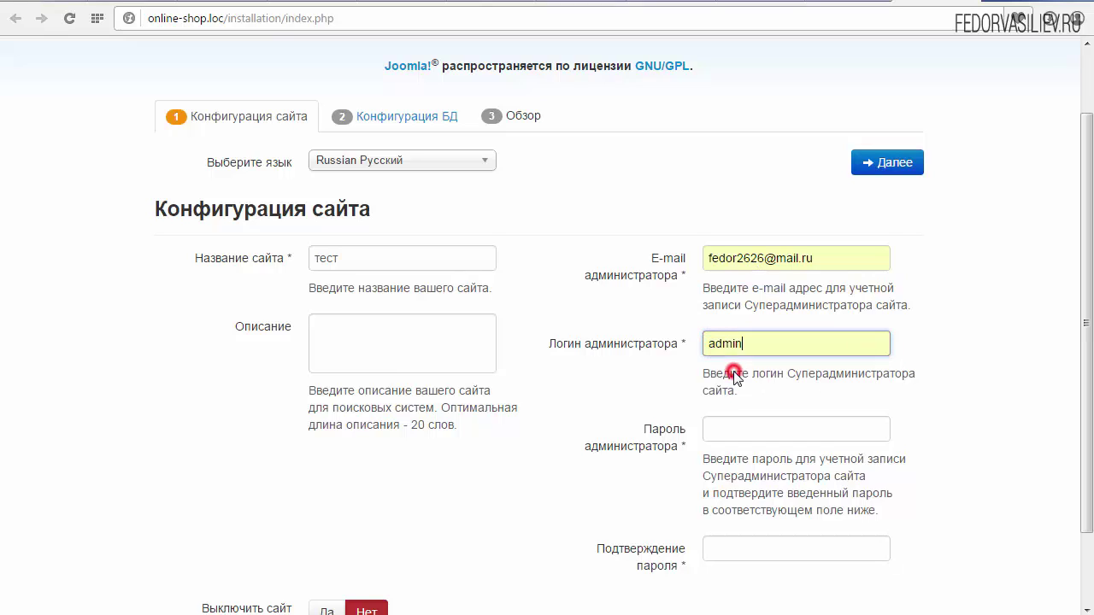
pyautogui.click(766, 344)
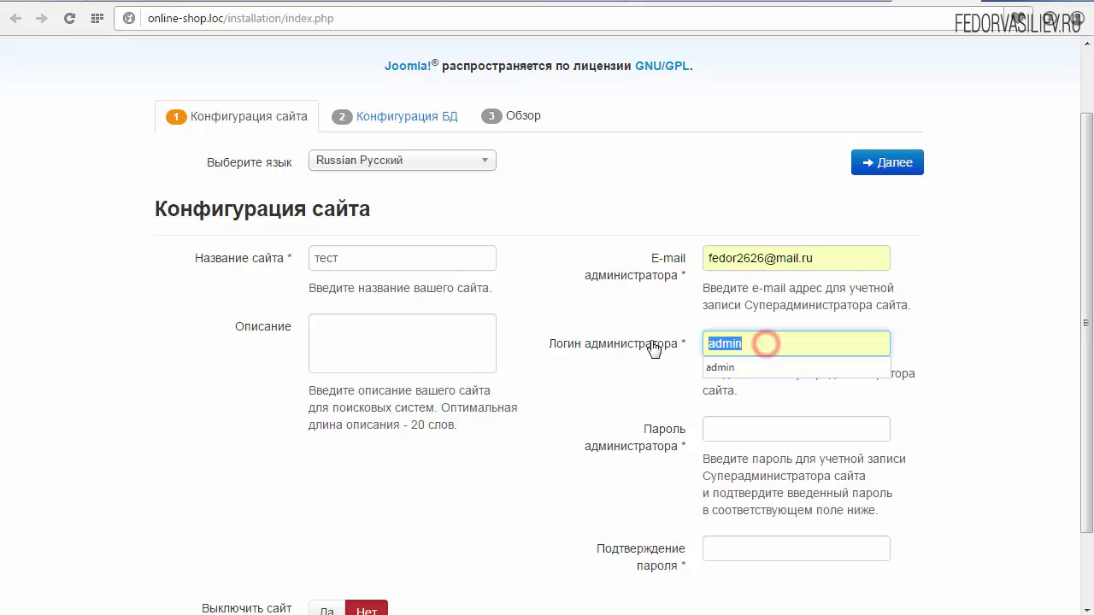
pyautogui.click(727, 430)
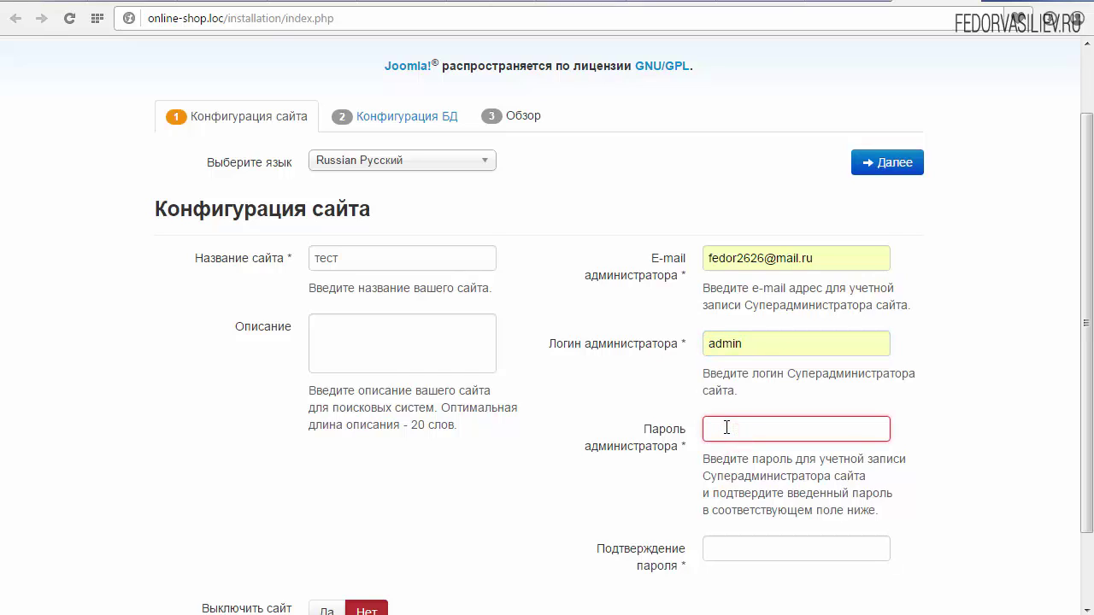
pyautogui.write('123')
pyautogui.click(757, 554)
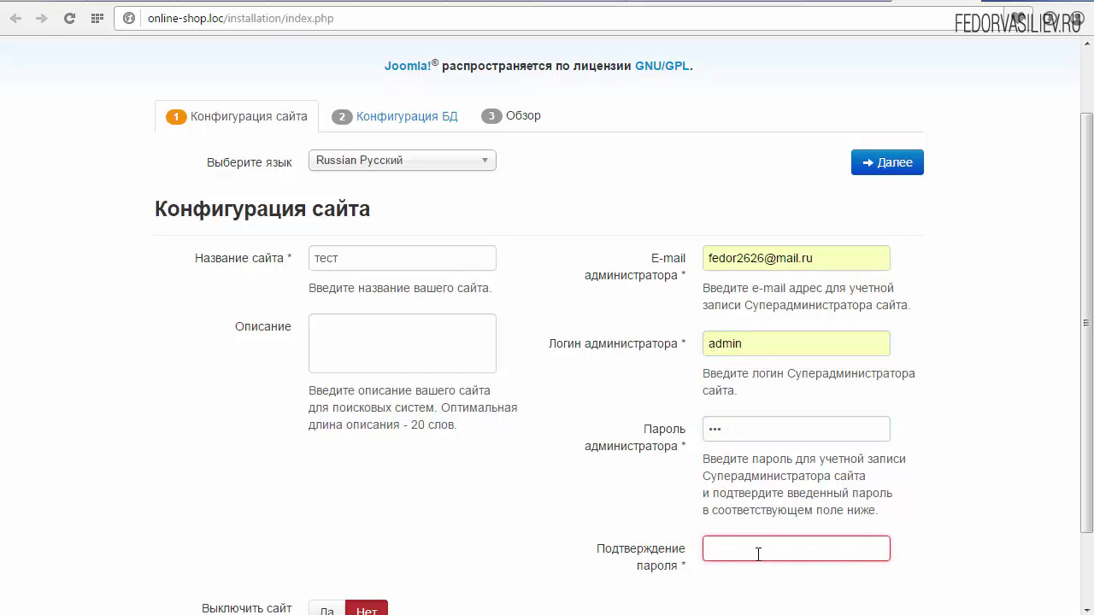
pyautogui.write('123')
pyautogui.click(655, 403)
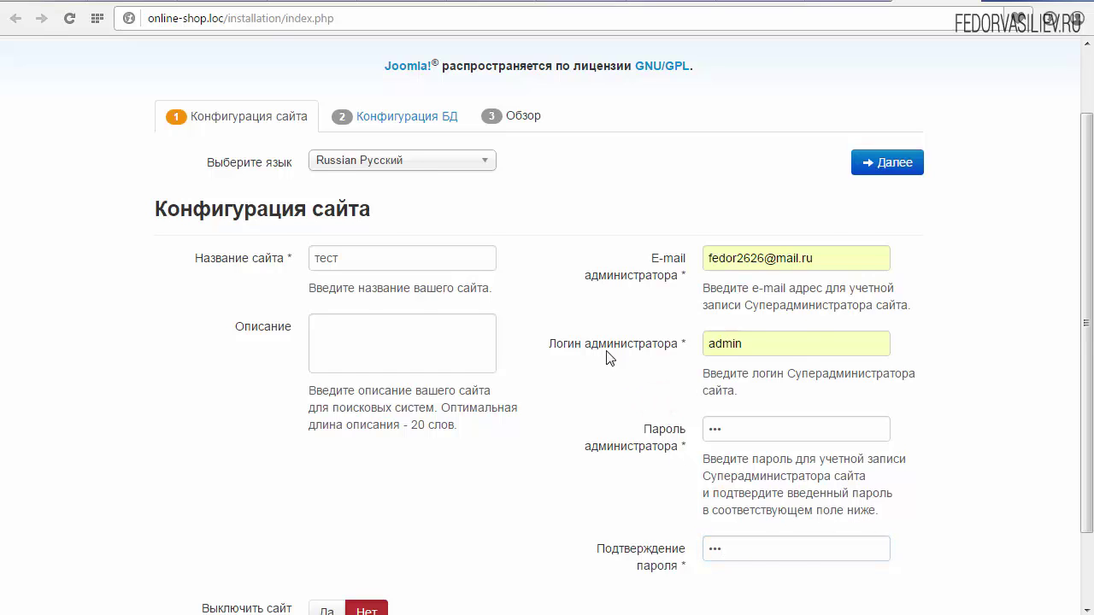
pyautogui.scroll(1, 599, 264)
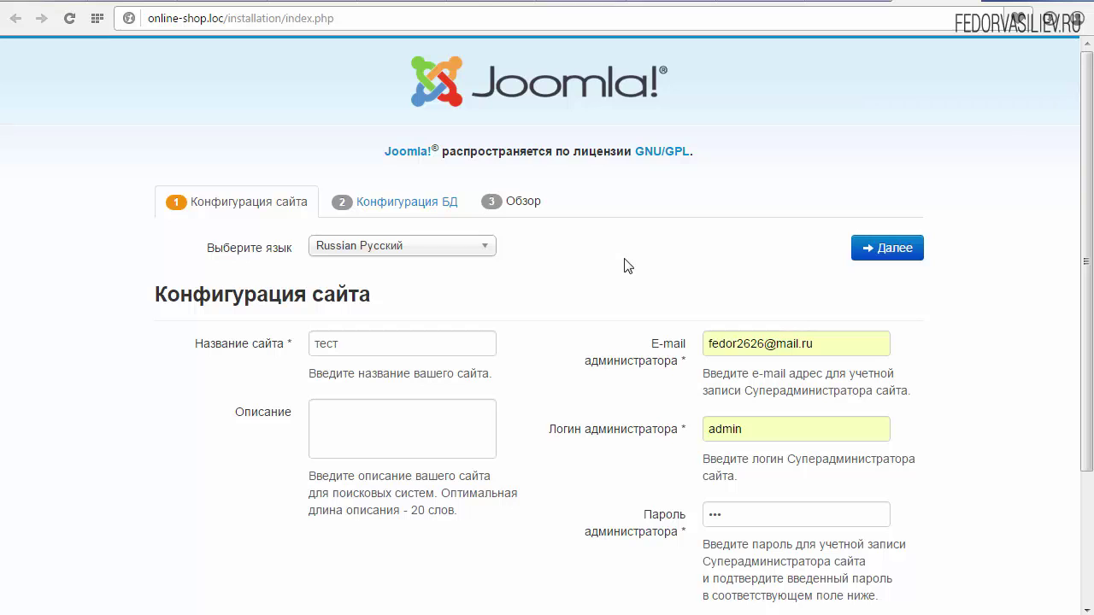
# Step: Advance to the database configuration step and save the password in Chrome
pyautogui.click(881, 249)
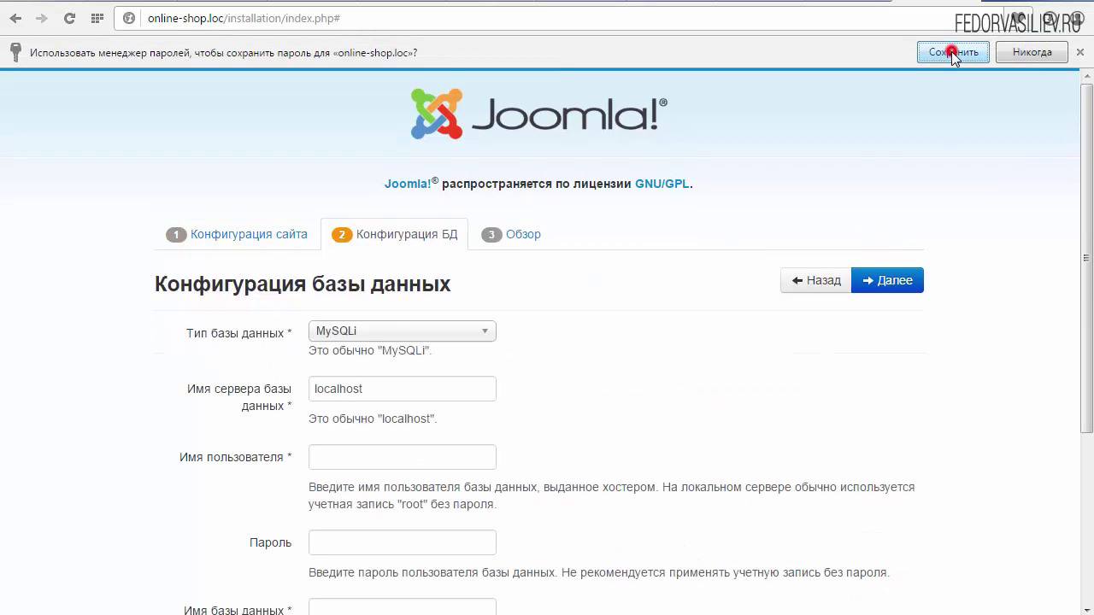
pyautogui.click(951, 52)
pyautogui.scroll(-2, 564, 264)
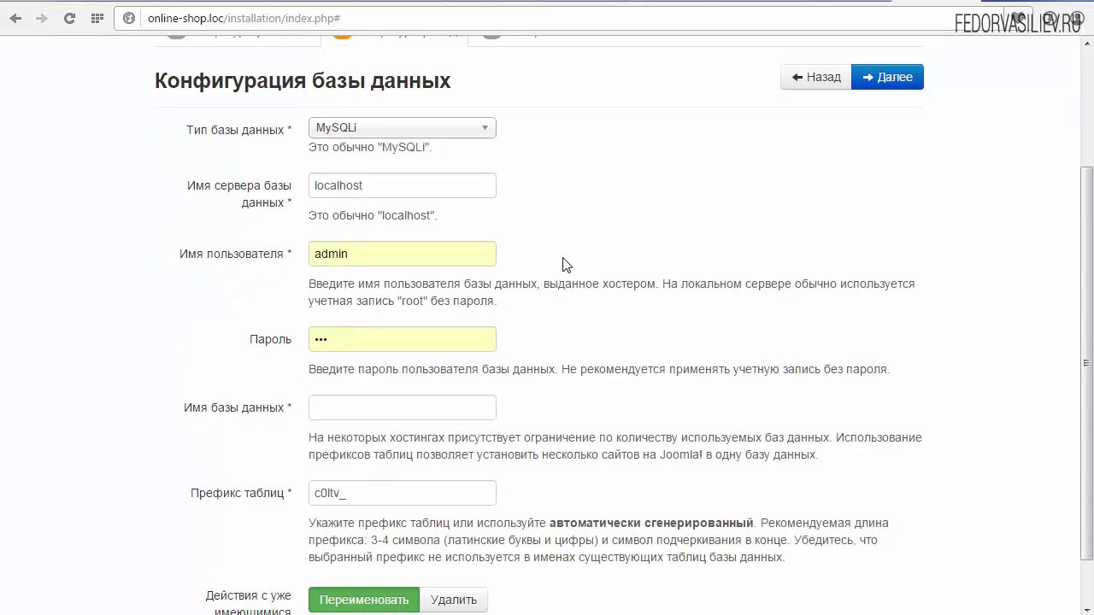
pyautogui.scroll(-1, 563, 264)
pyautogui.scroll(2, 564, 264)
pyautogui.scroll(1, 564, 264)
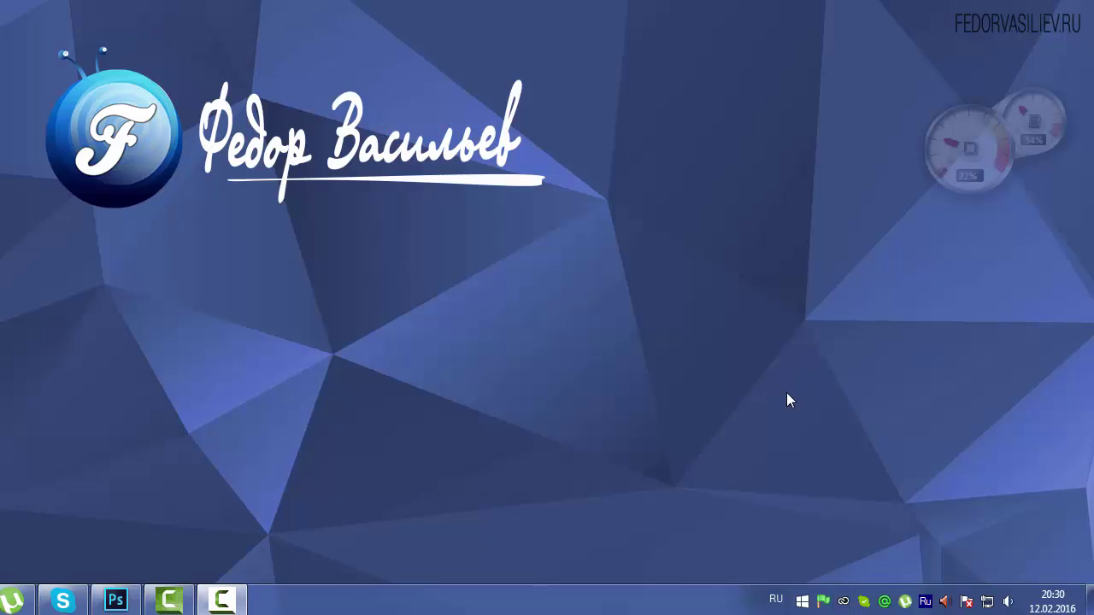
# Step: Open PhpMyAdmin from the Open Server tray's Дополнительно menu
pyautogui.click(823, 603)
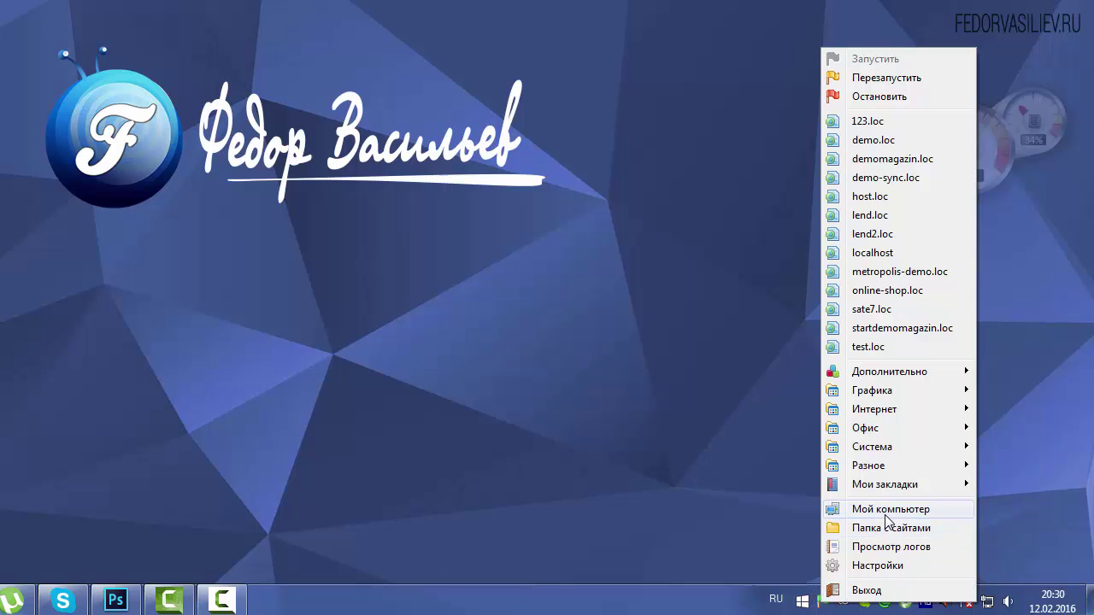
pyautogui.moveTo(879, 485)
pyautogui.moveTo(877, 369)
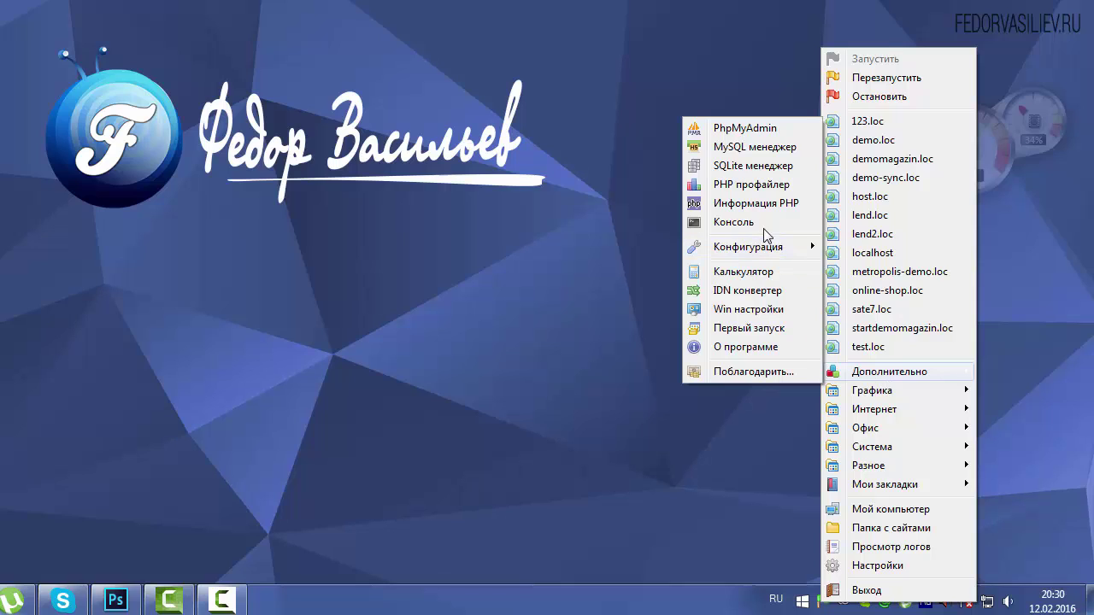
pyautogui.click(740, 132)
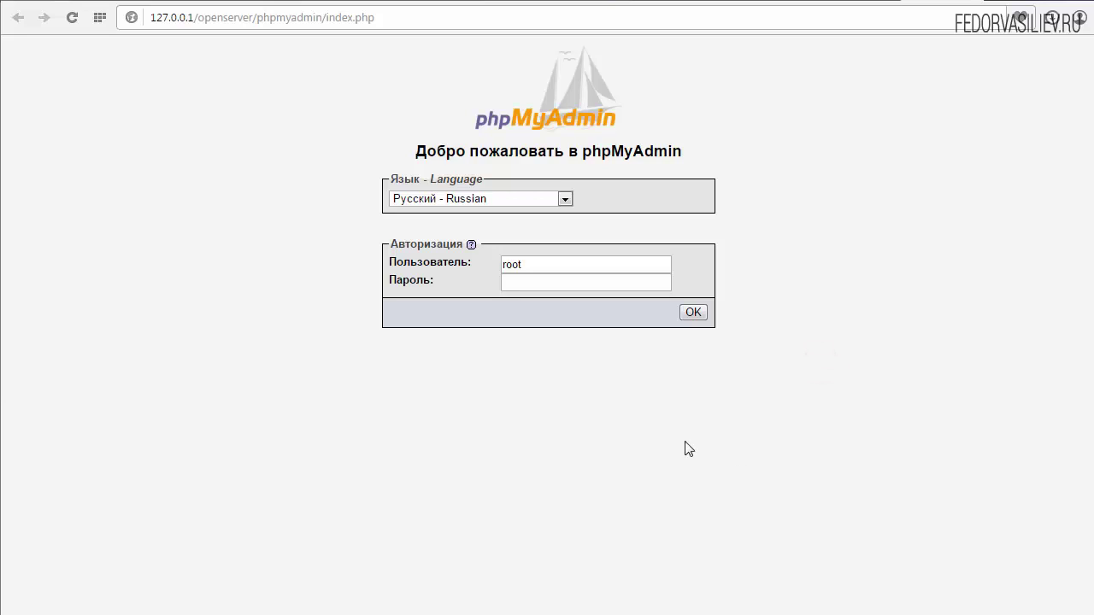
# Step: Log in to phpMyAdmin as user root
pyautogui.doubleClick(528, 264)
pyautogui.click(530, 264)
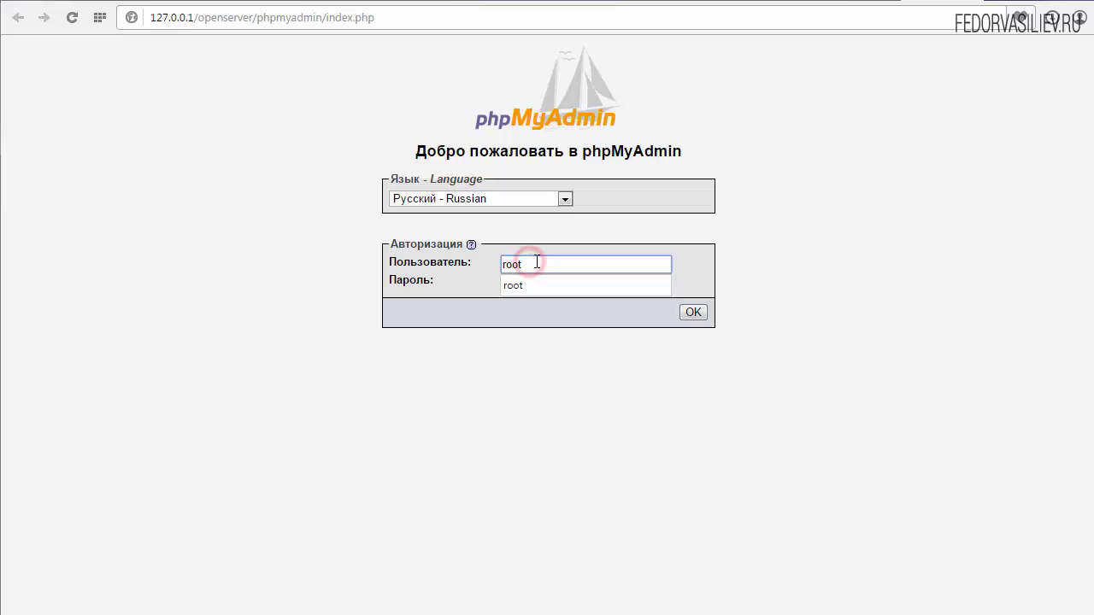
pyautogui.click(571, 236)
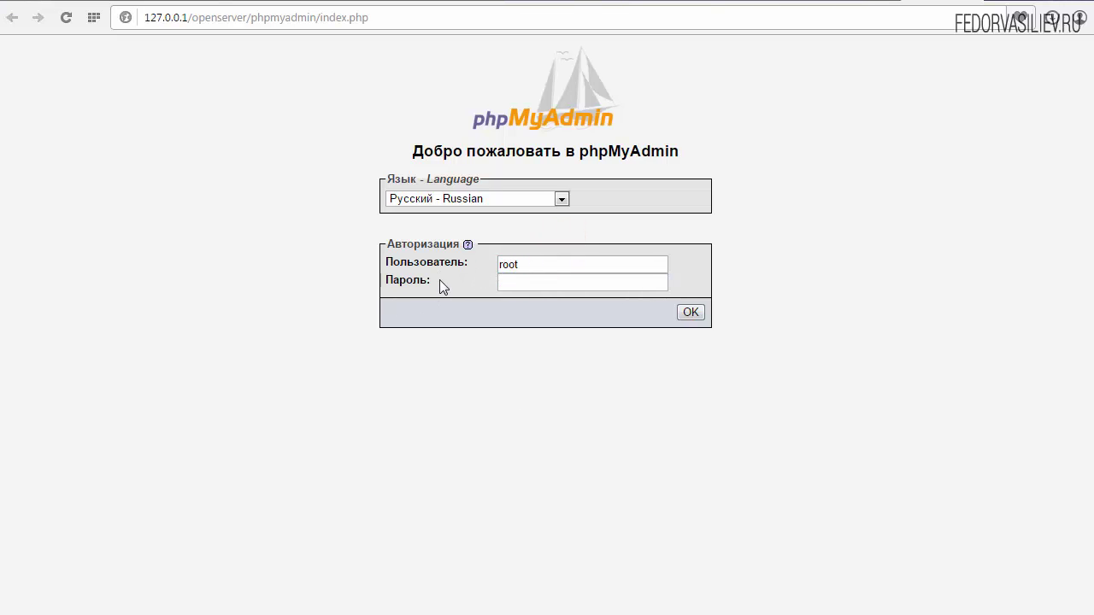
pyautogui.click(685, 311)
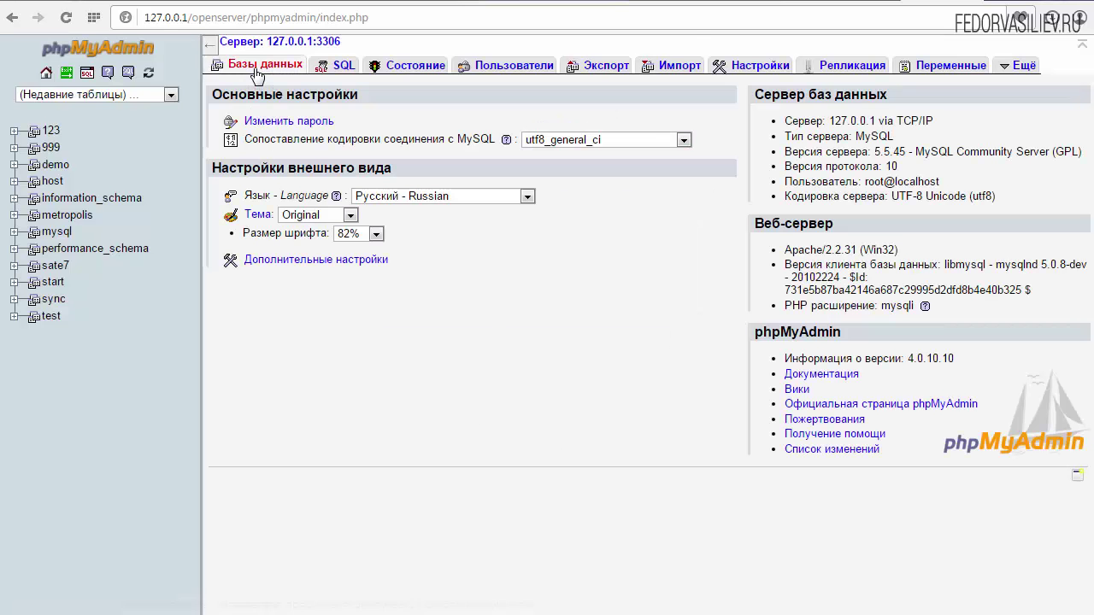
# Step: Create the onlineshop database under Базы данных, then return to the Joomla installer
pyautogui.click(255, 68)
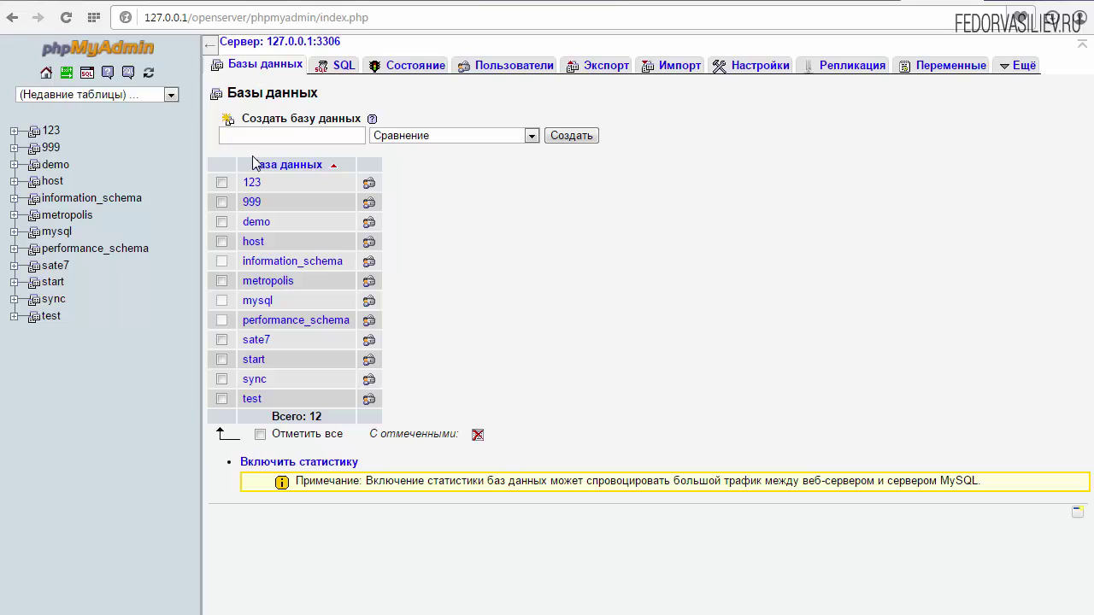
pyautogui.click(259, 136)
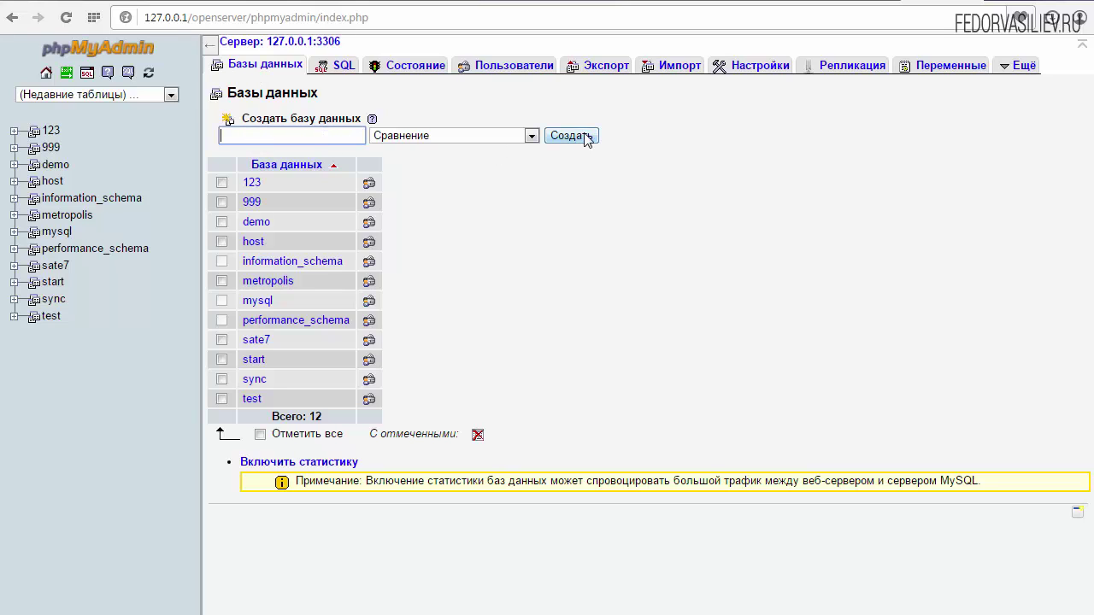
pyautogui.rightClick(277, 135)
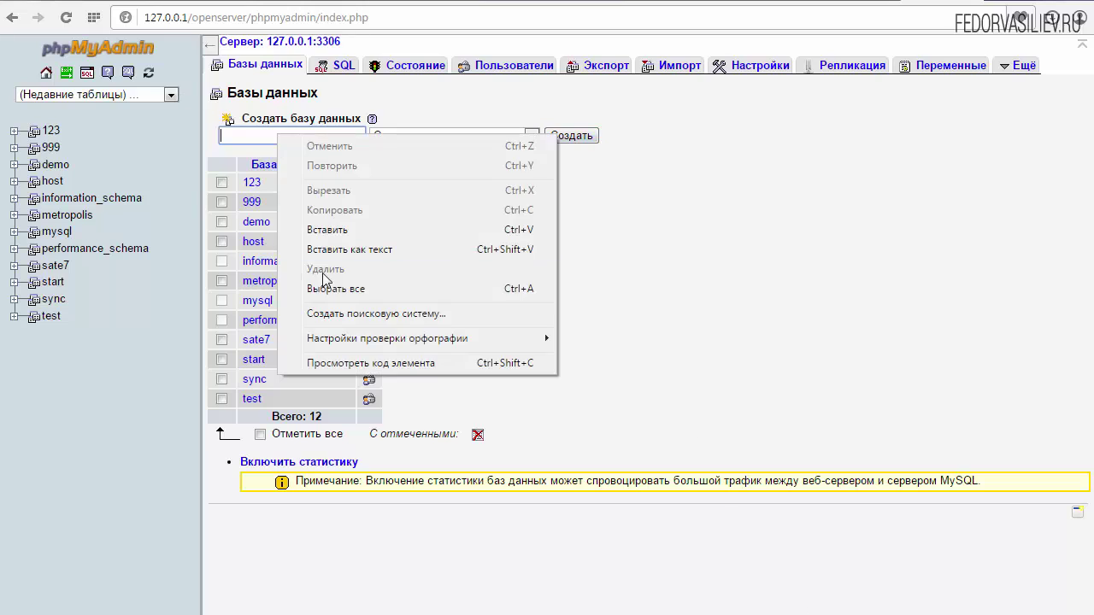
pyautogui.click(337, 229)
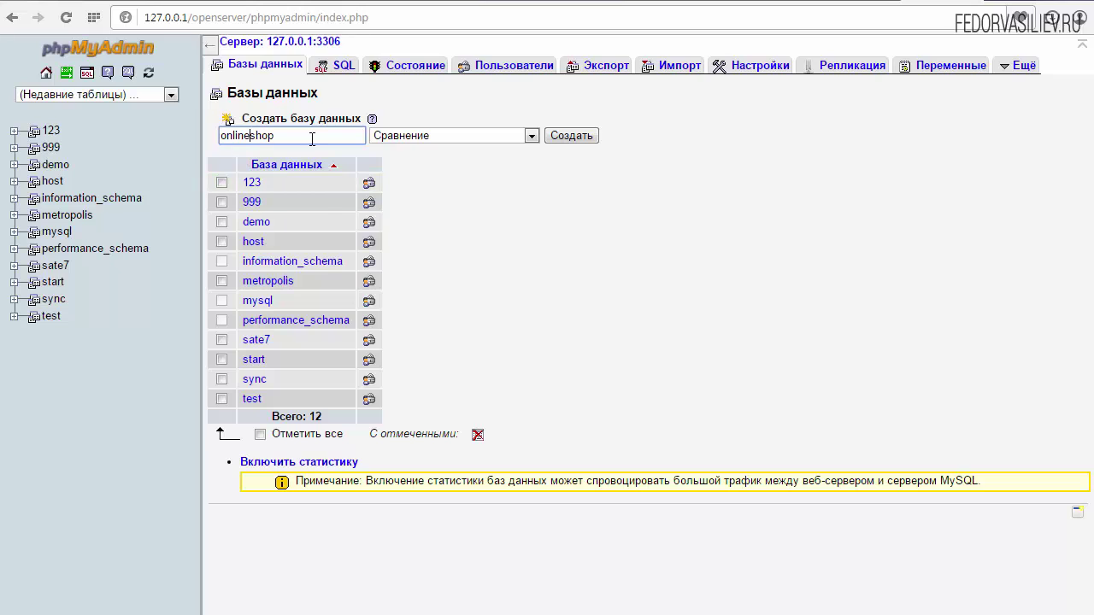
pyautogui.click(566, 136)
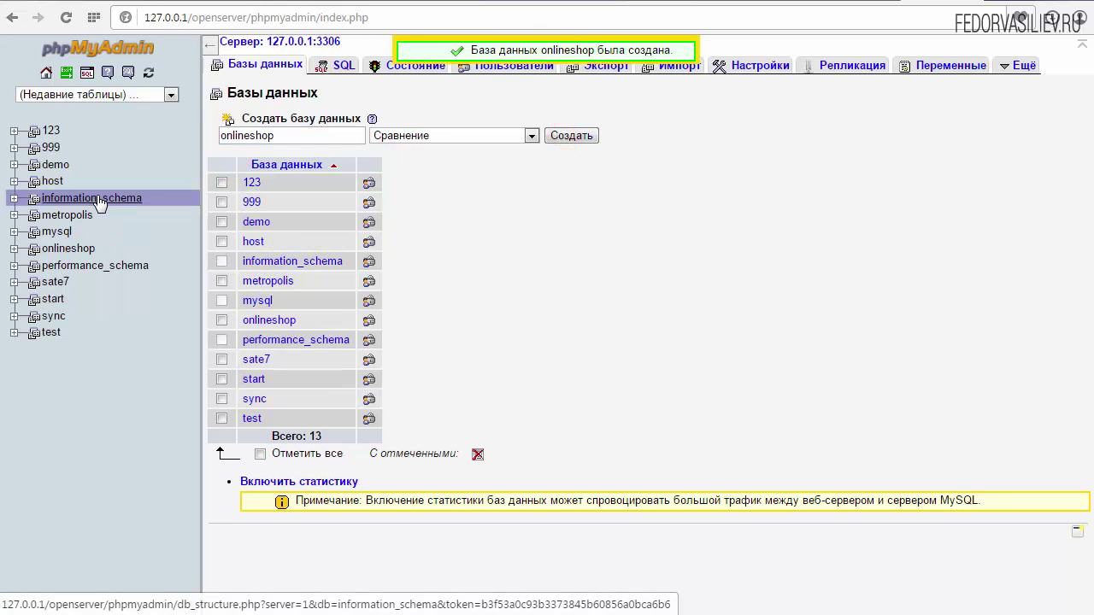
pyautogui.click(849, 4)
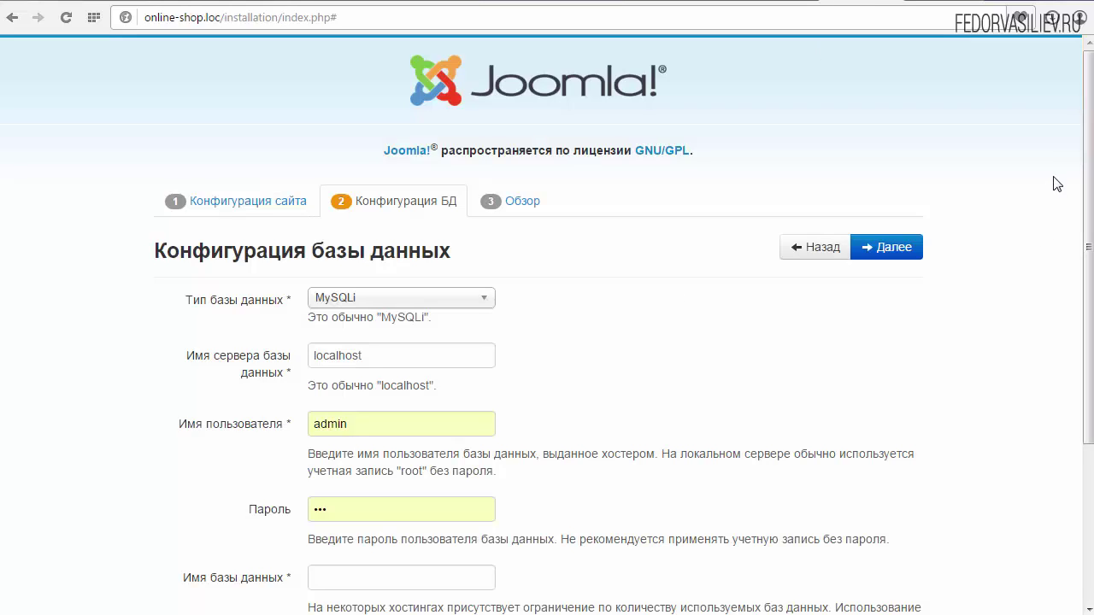
# Step: Set the database username to root and clear the password so it stays empty
pyautogui.moveTo(1082, 143); pyautogui.dragTo(1079, 224)
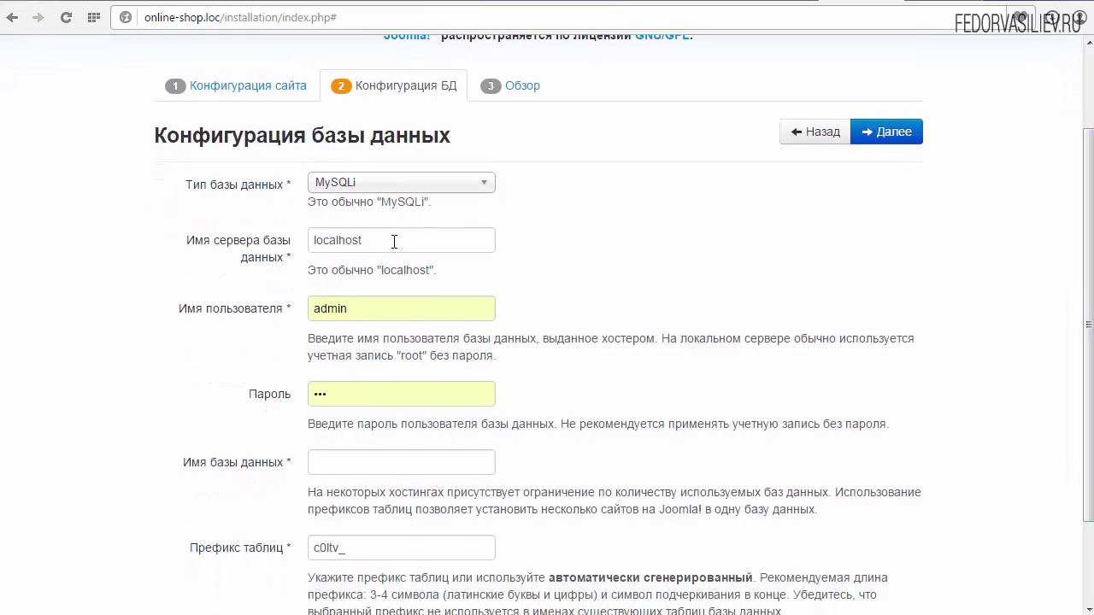
pyautogui.moveTo(394, 242); pyautogui.dragTo(274, 251)
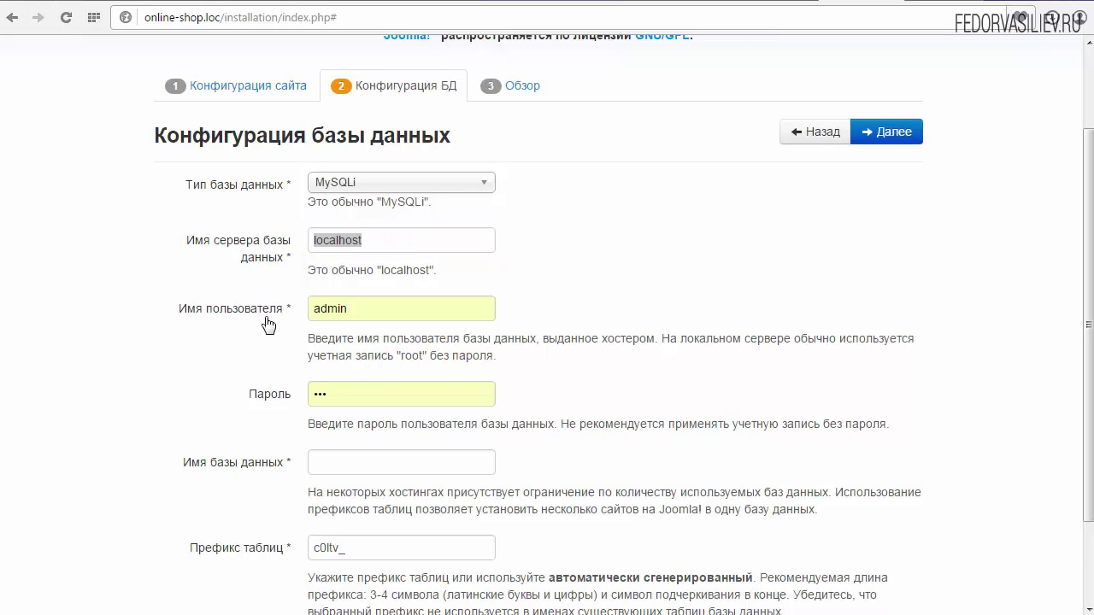
pyautogui.click(378, 303)
pyautogui.doubleClick(378, 304)
pyautogui.write('к')
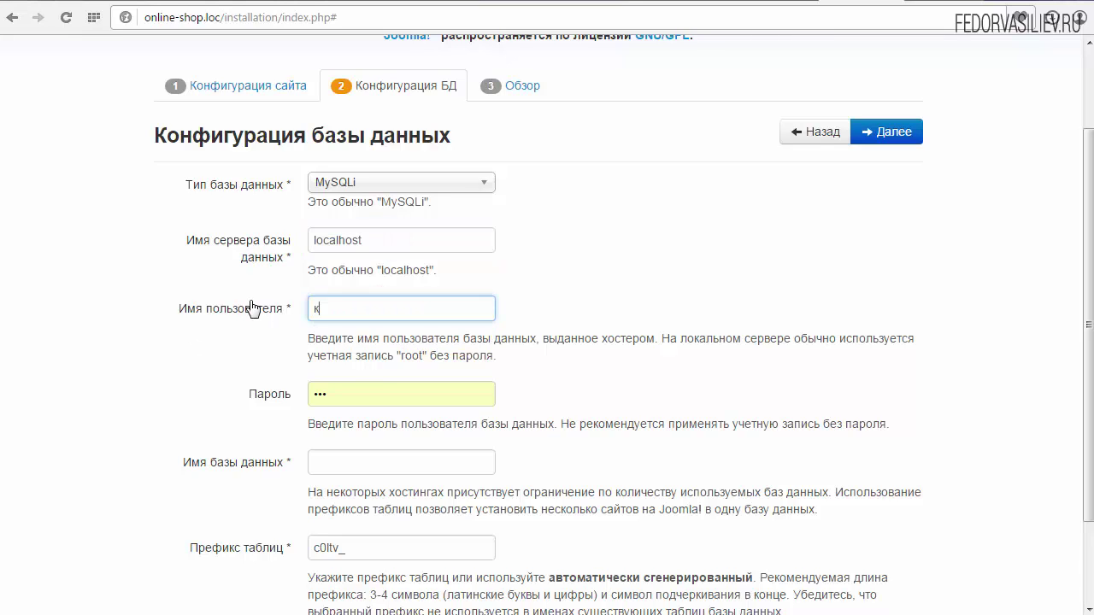
pyautogui.press('BackSpace')
pyautogui.write('roo')
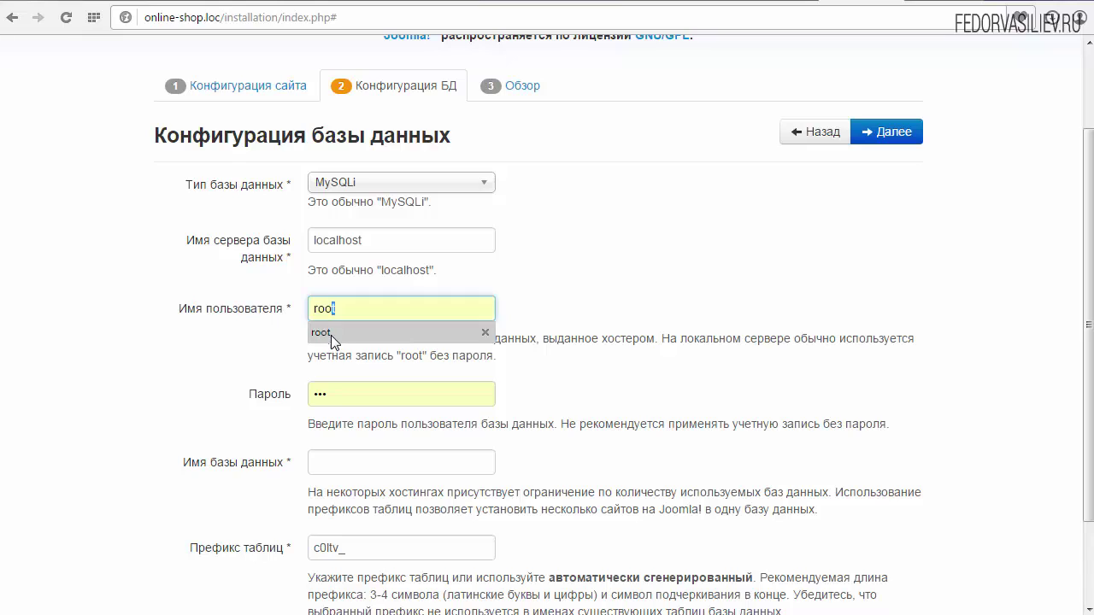
pyautogui.click(325, 333)
pyautogui.click(342, 394)
pyautogui.hotkey('ctrl', 'a')
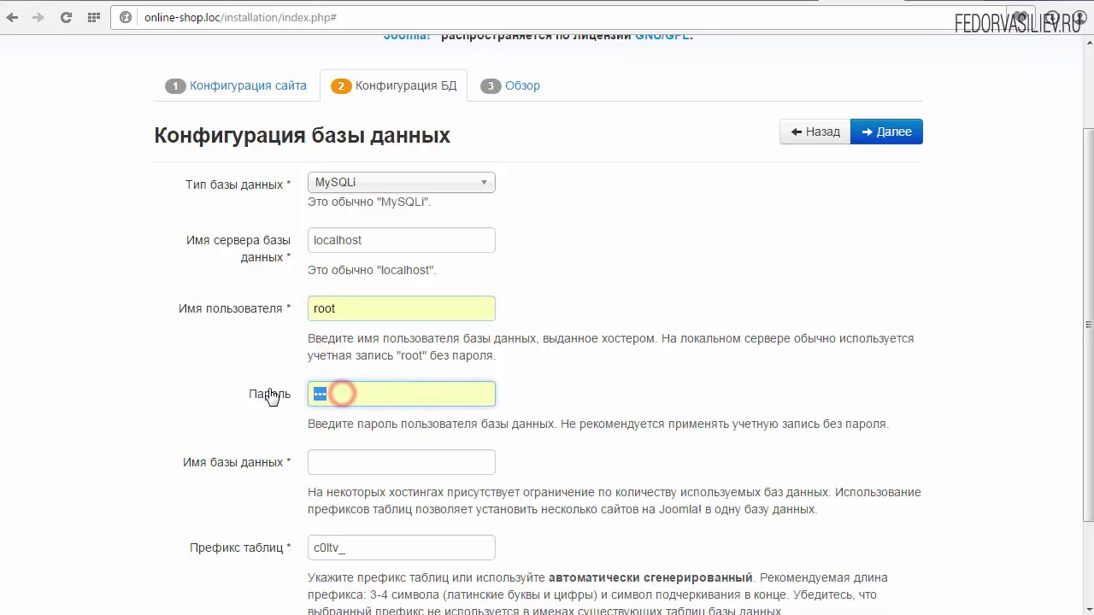
pyautogui.press('BackSpace')
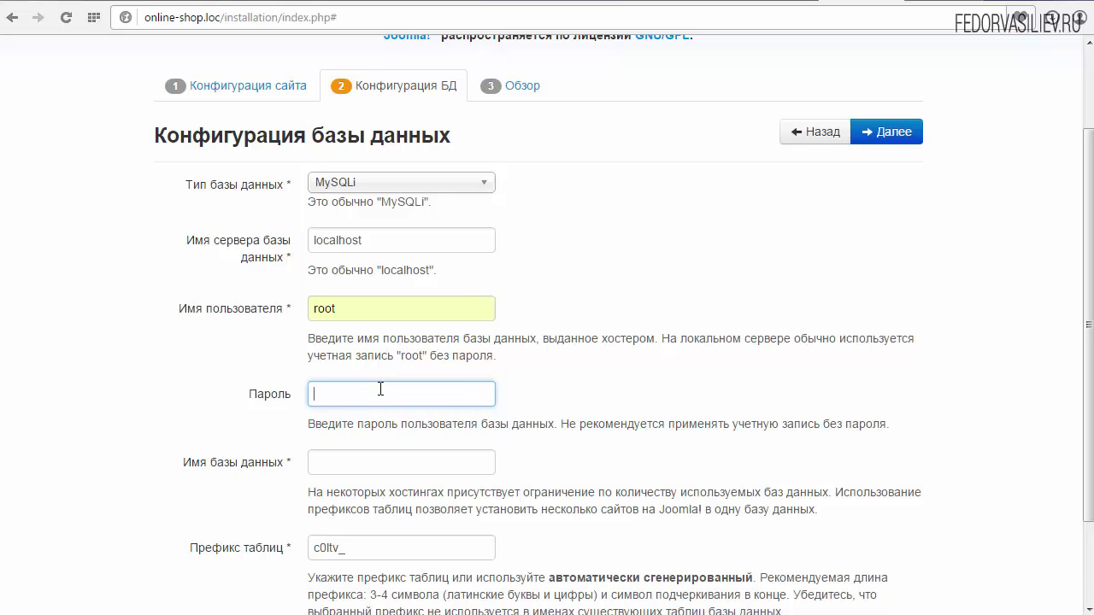
# Step: Paste onlineshop as the database name, checking it against phpMyAdmin
pyautogui.click(335, 463)
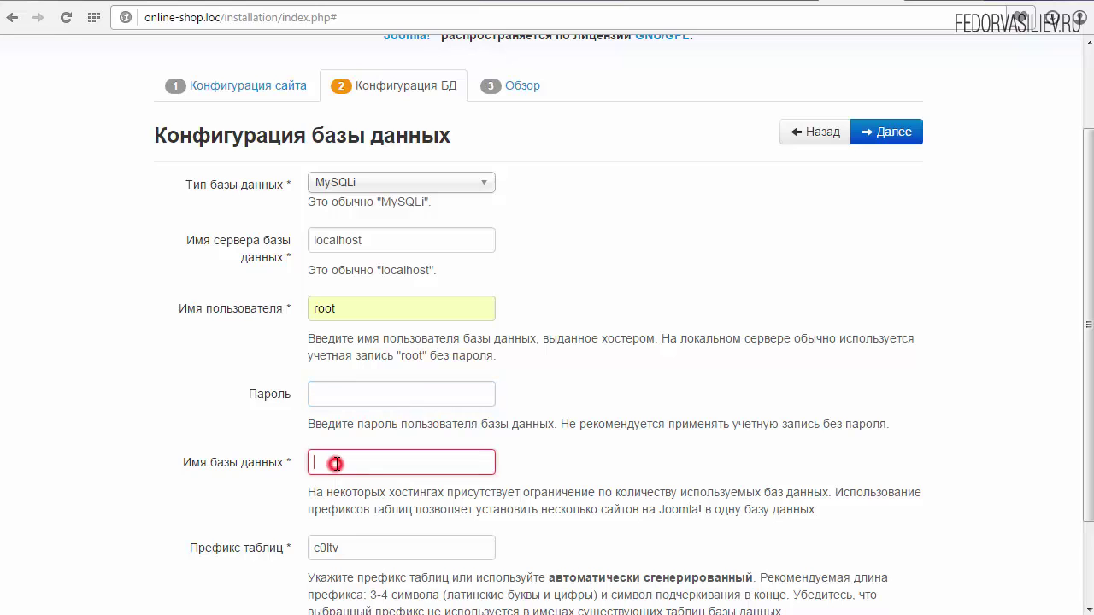
pyautogui.rightClick(335, 462)
pyautogui.click(380, 560)
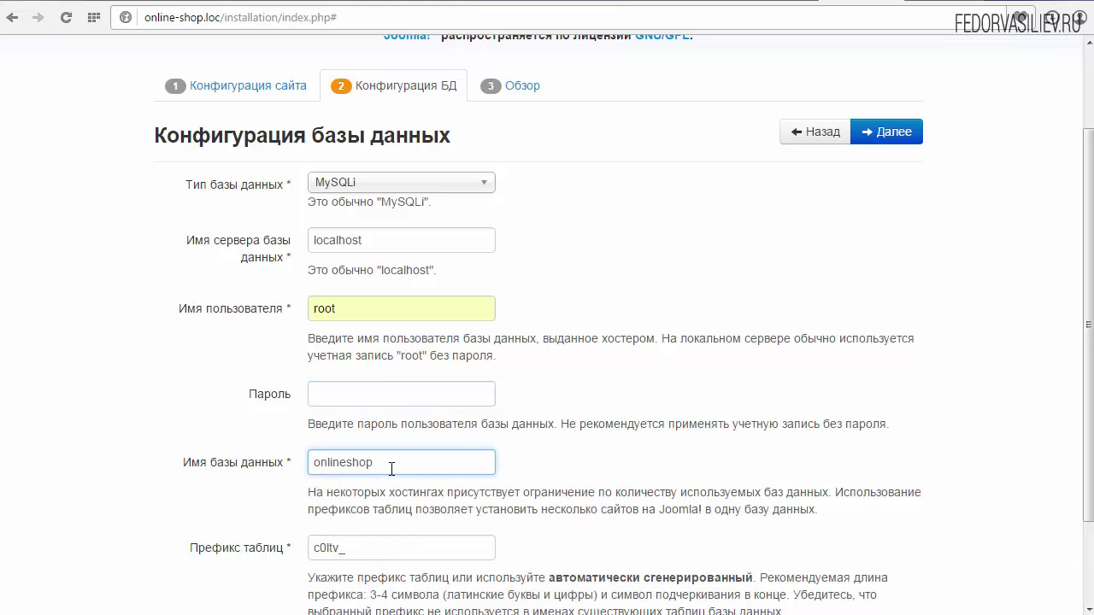
pyautogui.click(937, 2)
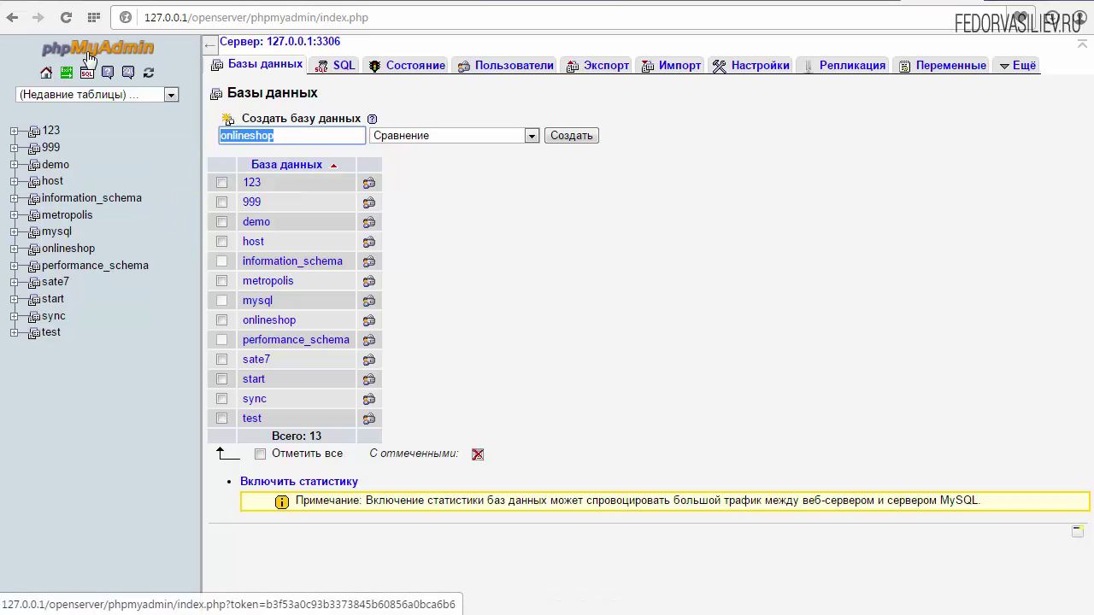
pyautogui.click(851, 2)
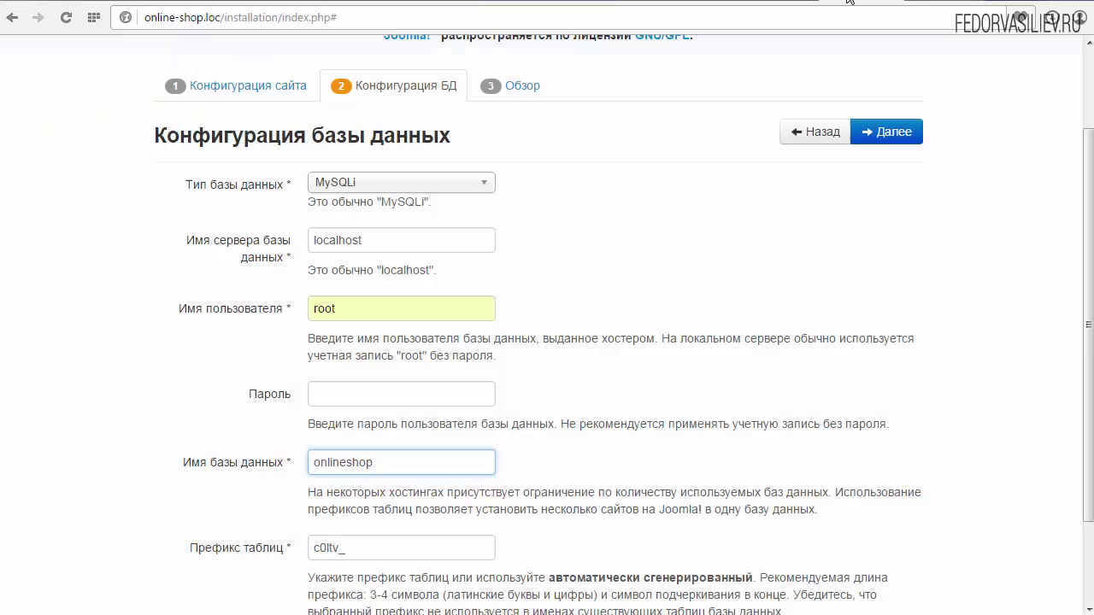
pyautogui.click(410, 461)
pyautogui.scroll(-1, 1089, 385)
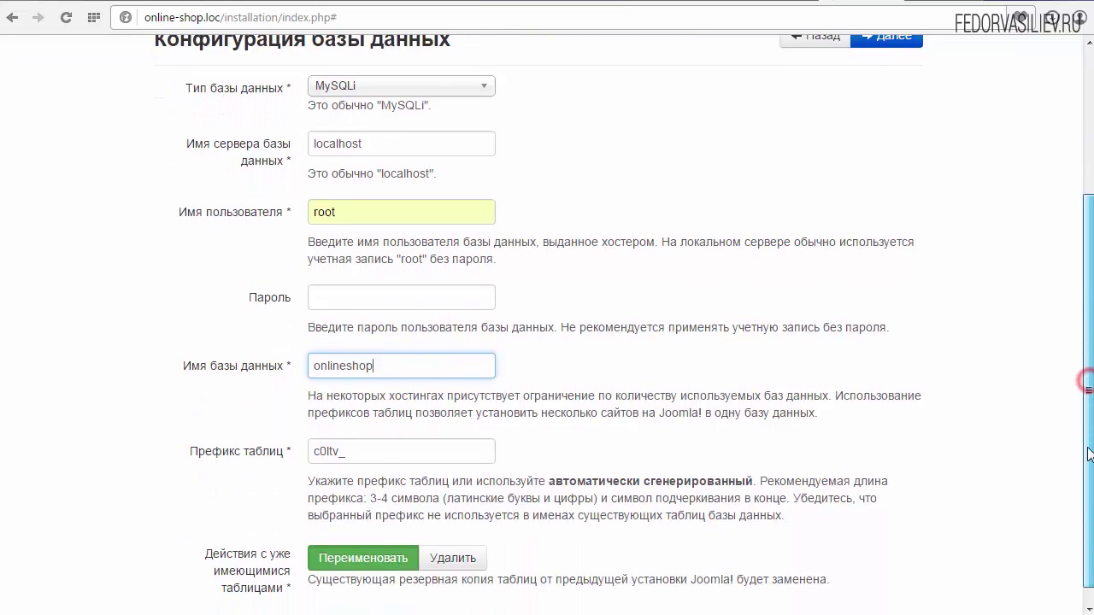
pyautogui.scroll(3, 1090, 376)
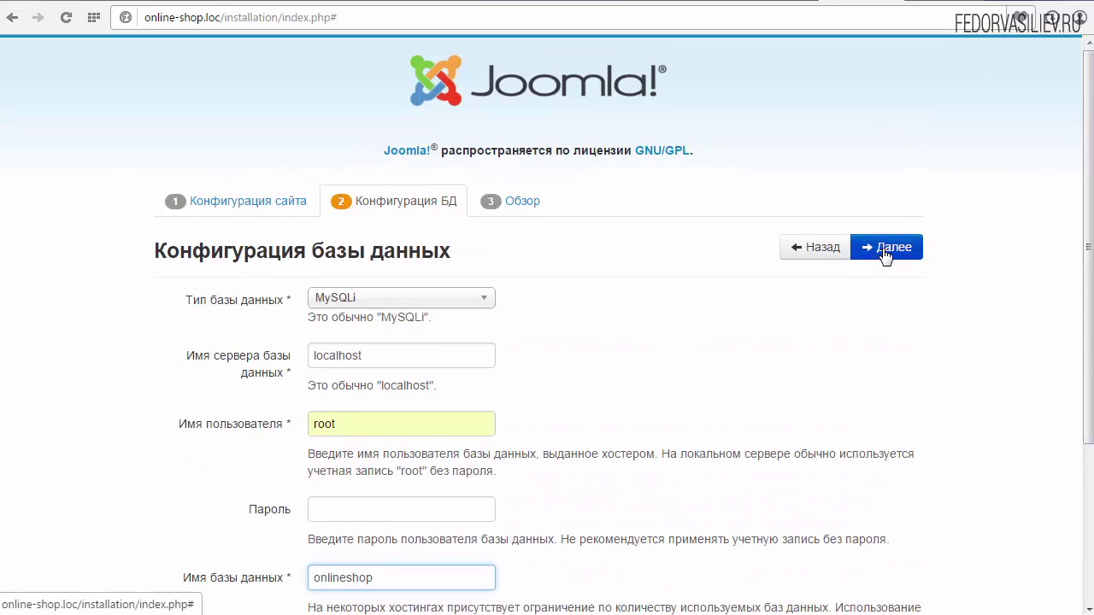
# Step: Go to the Обзор step, keep demo data at Нет, and run the installation
pyautogui.click(883, 250)
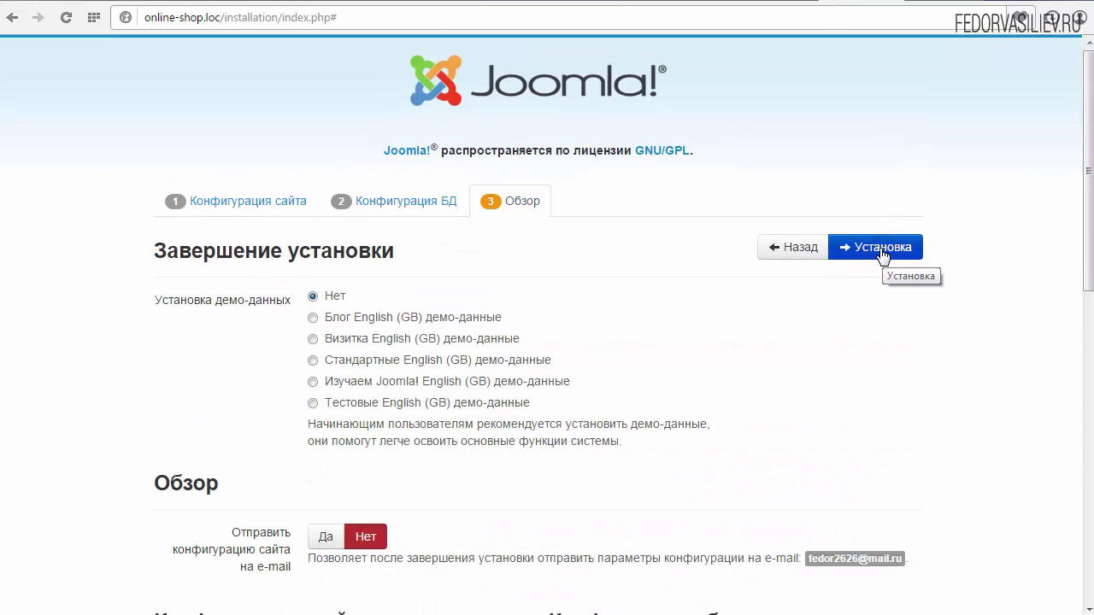
pyautogui.scroll(-2, 1091, 255)
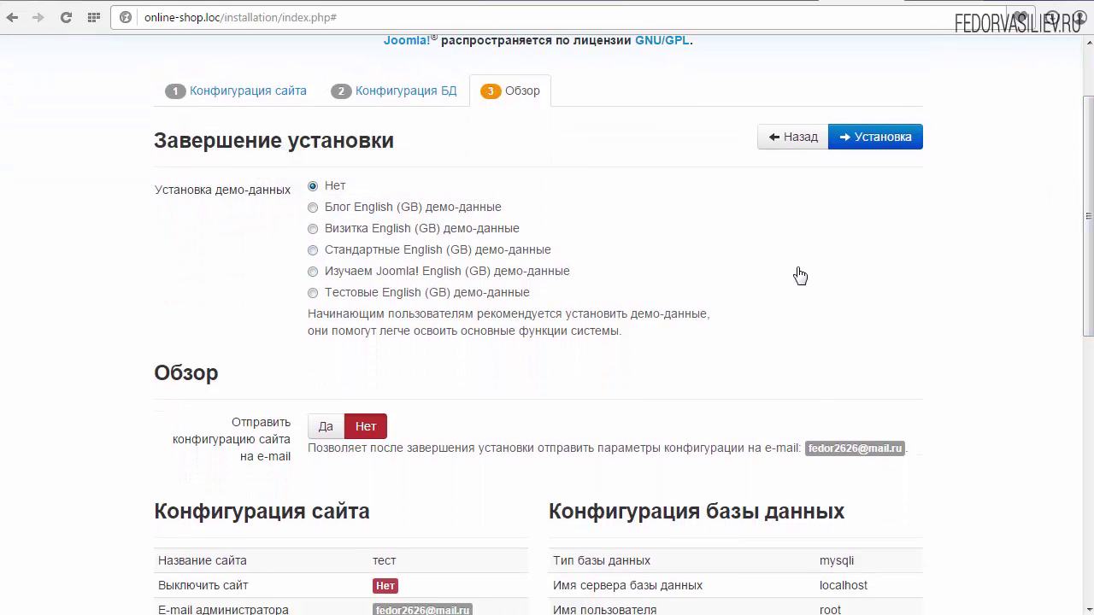
pyautogui.moveTo(1086, 299); pyautogui.dragTo(1037, 213)
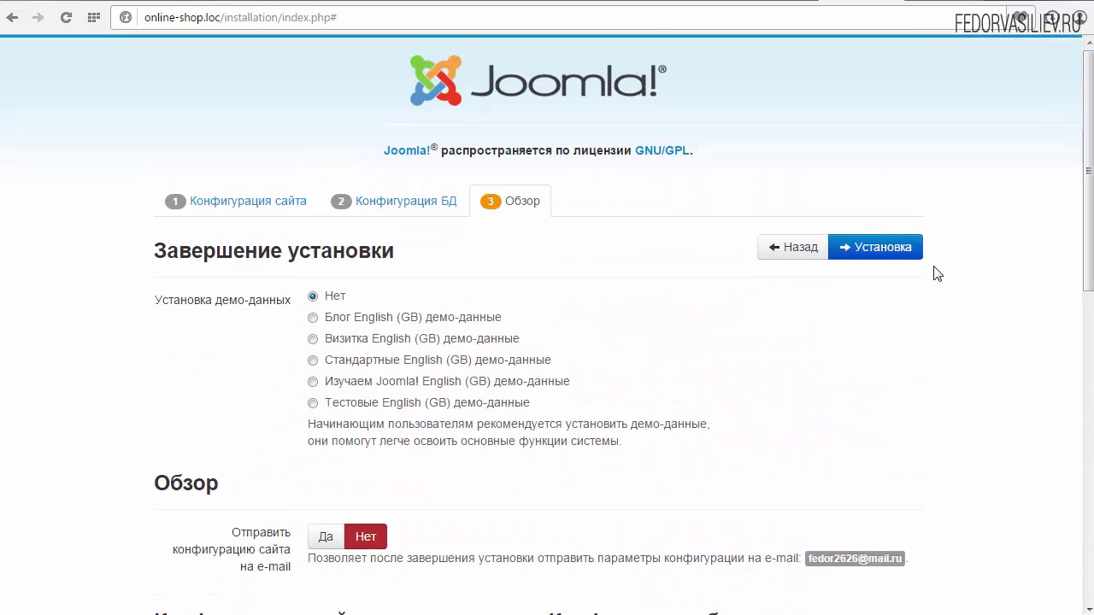
pyautogui.click(868, 247)
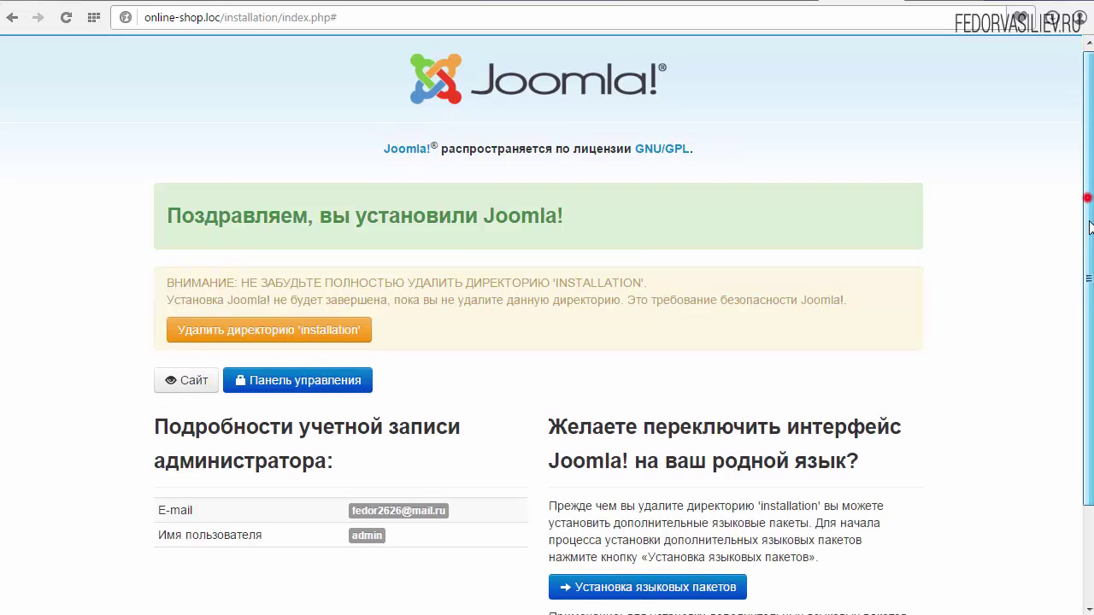
pyautogui.scroll(-2, 1089, 203)
pyautogui.scroll(2, 653, 511)
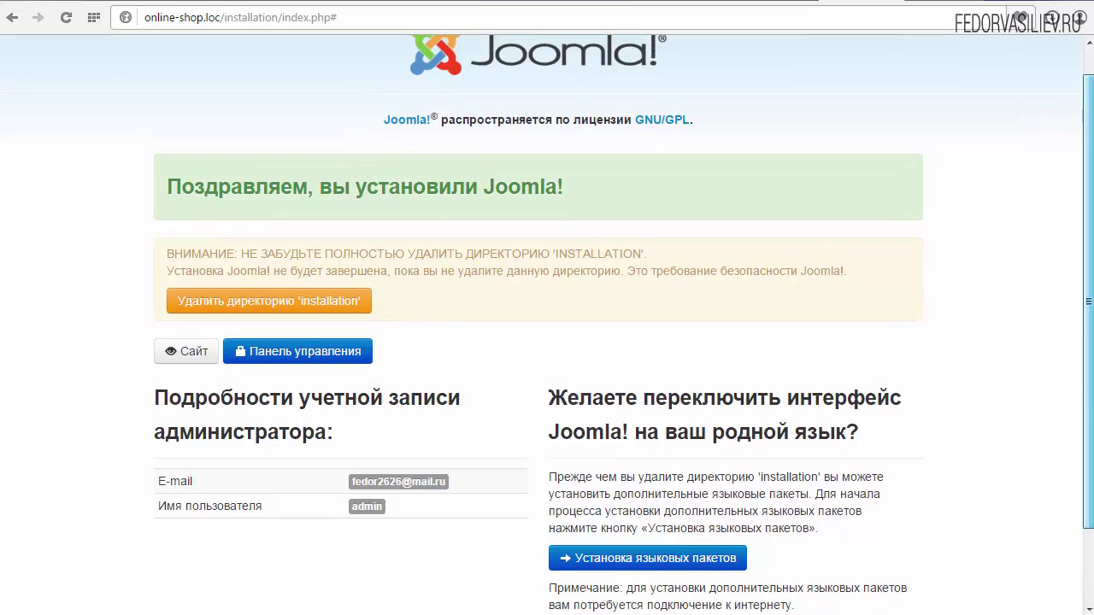
pyautogui.scroll(-2, 654, 511)
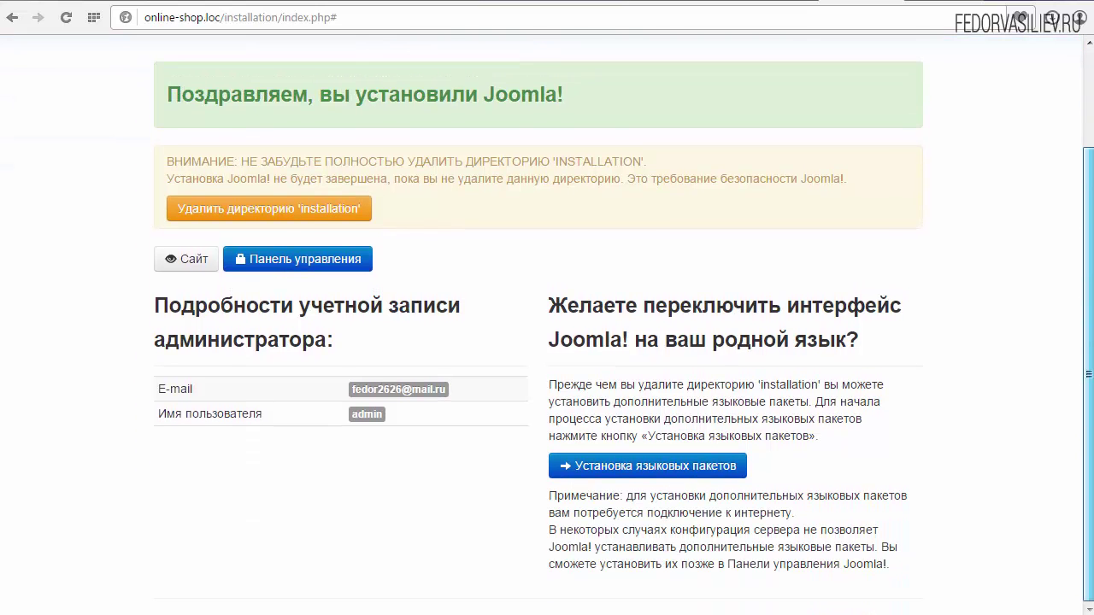
# Step: Install the Russian language pack
pyautogui.click(628, 469)
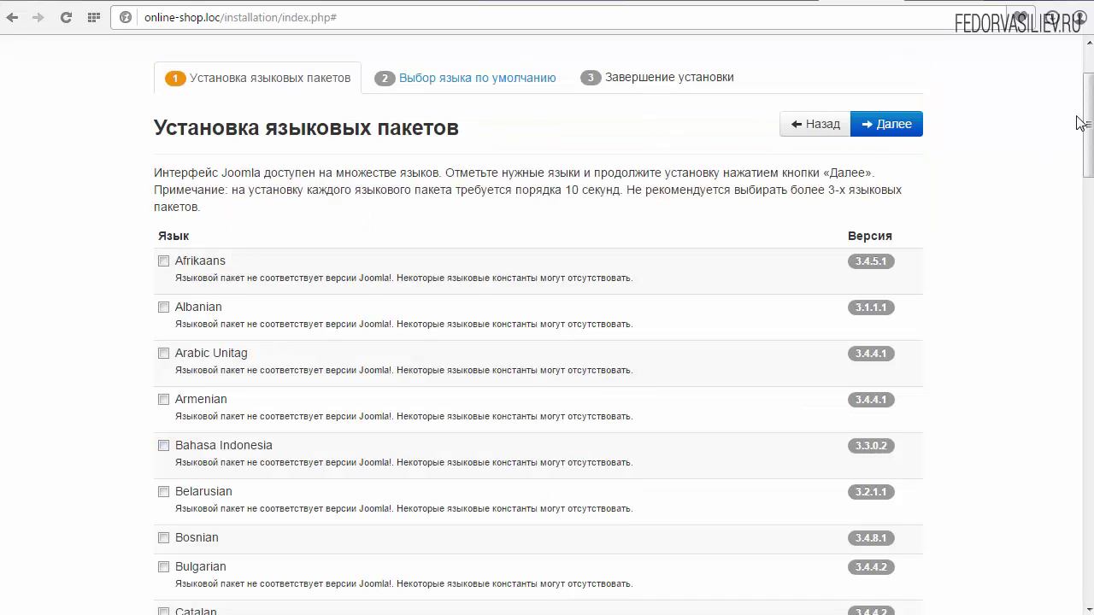
pyautogui.moveTo(1087, 117); pyautogui.dragTo(1086, 461)
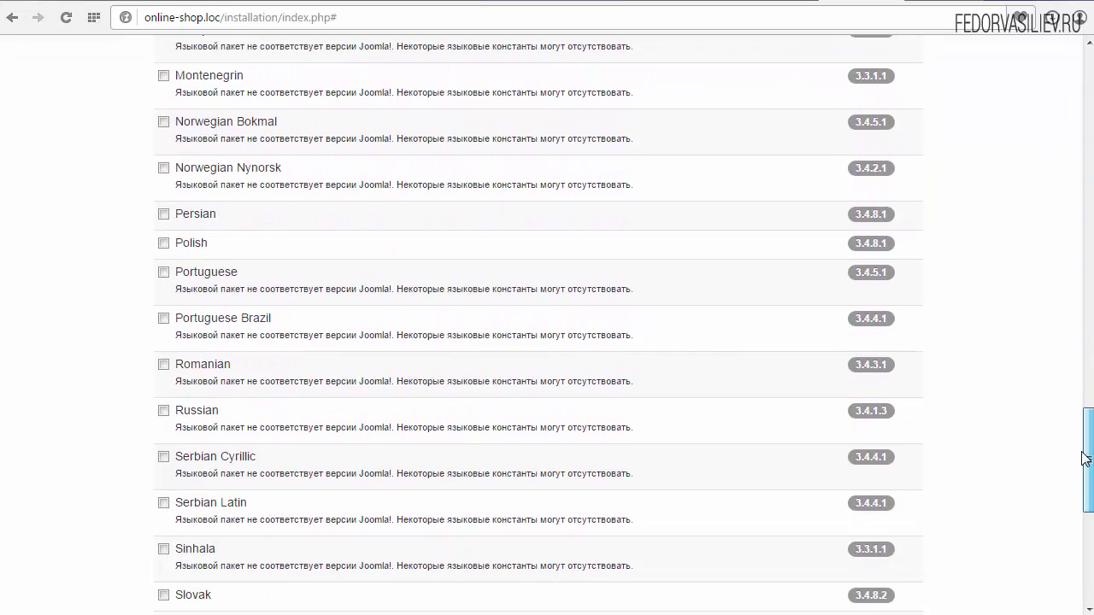
pyautogui.click(163, 411)
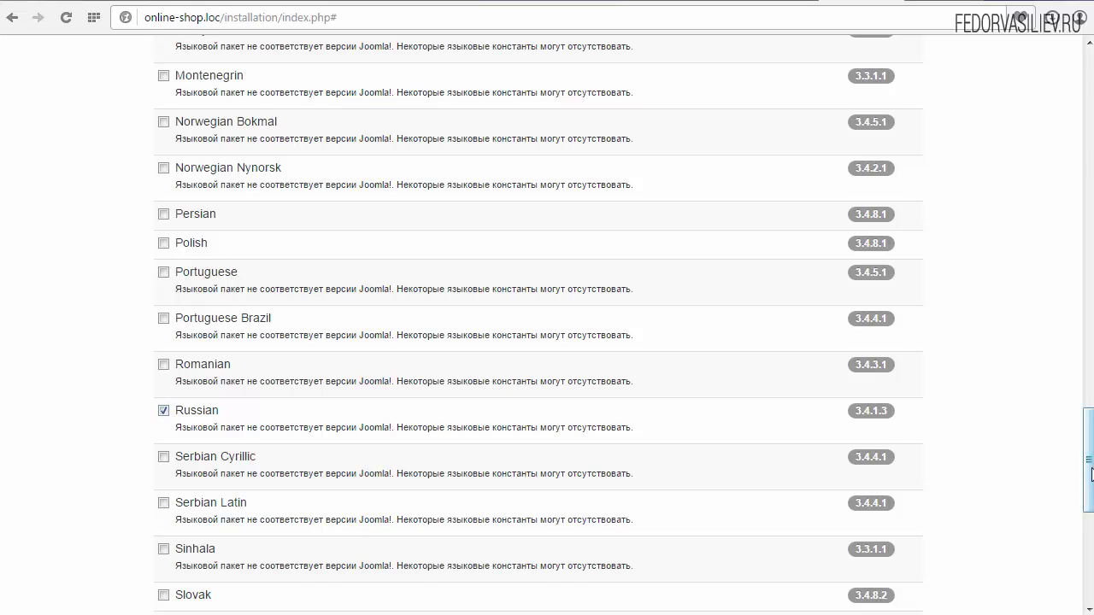
pyautogui.scroll(15, 1092, 475)
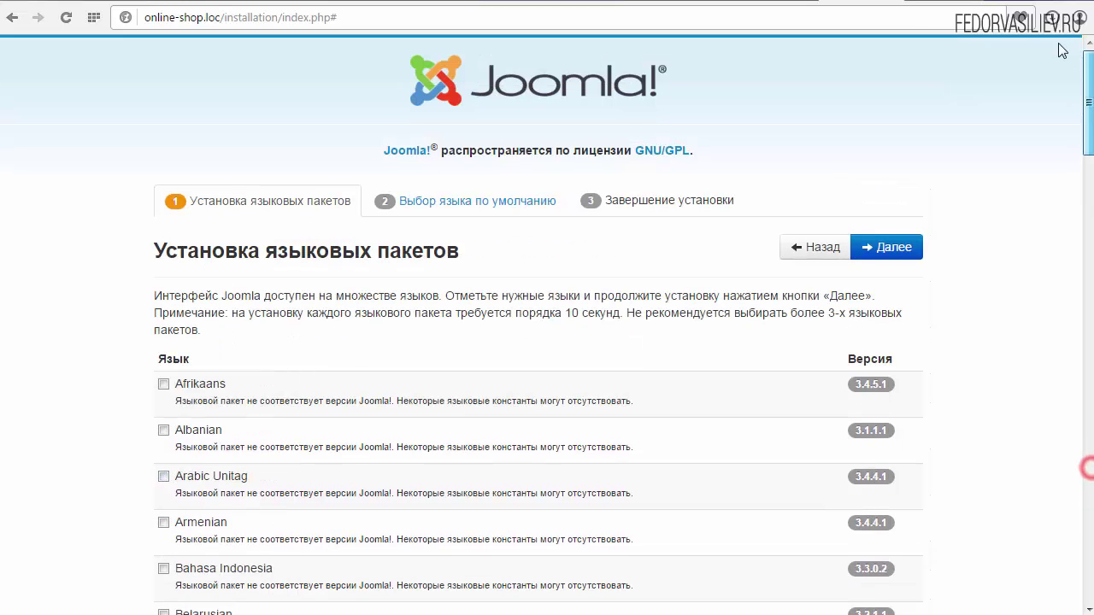
pyautogui.click(893, 248)
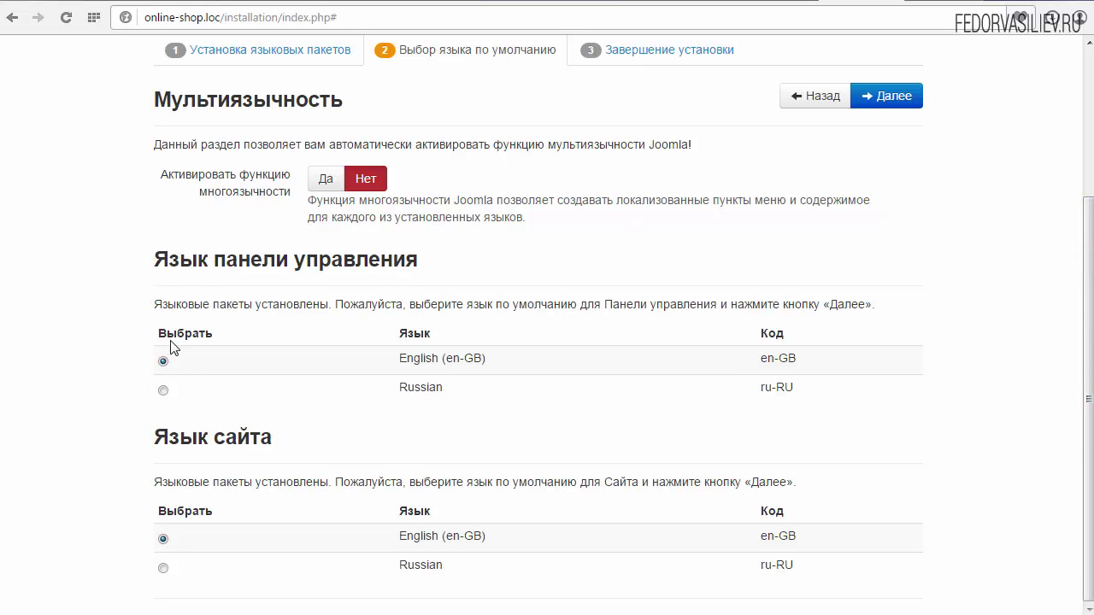
# Step: Make Russian the default language for both the control panel and the site
pyautogui.click(163, 394)
pyautogui.moveTo(384, 393); pyautogui.dragTo(447, 395)
pyautogui.click(460, 421)
pyautogui.moveTo(281, 439); pyautogui.dragTo(169, 438)
pyautogui.click(163, 568)
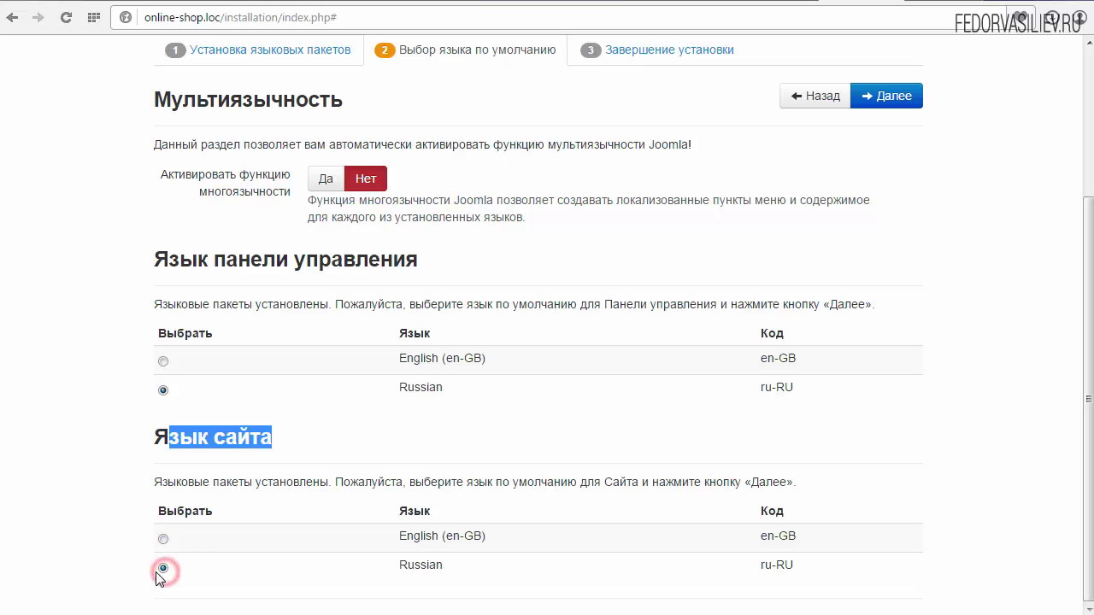
pyautogui.click(420, 567)
pyautogui.moveTo(355, 569); pyautogui.dragTo(447, 561)
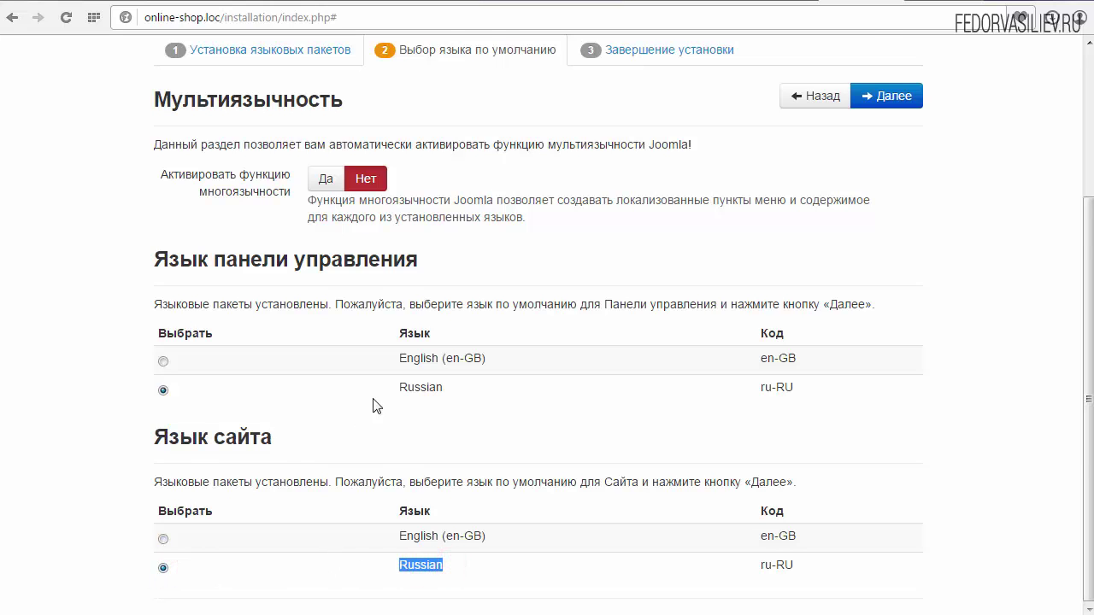
pyautogui.scroll(3, 371, 405)
pyautogui.click(880, 308)
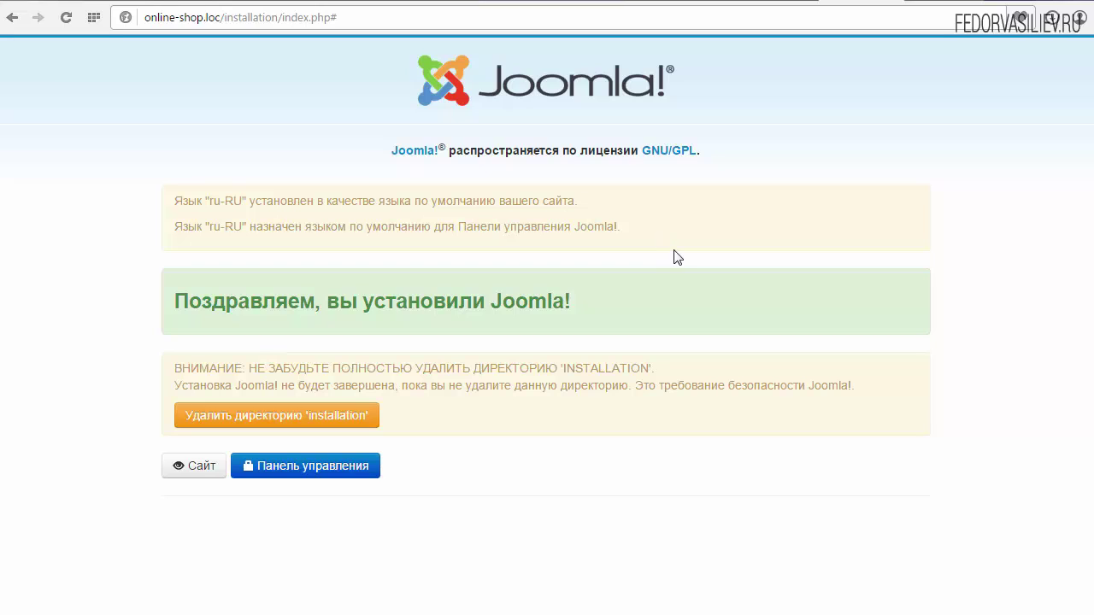
# Step: Delete the installation folder, open Панель управления in a new tab, and view the site
pyautogui.click(216, 417)
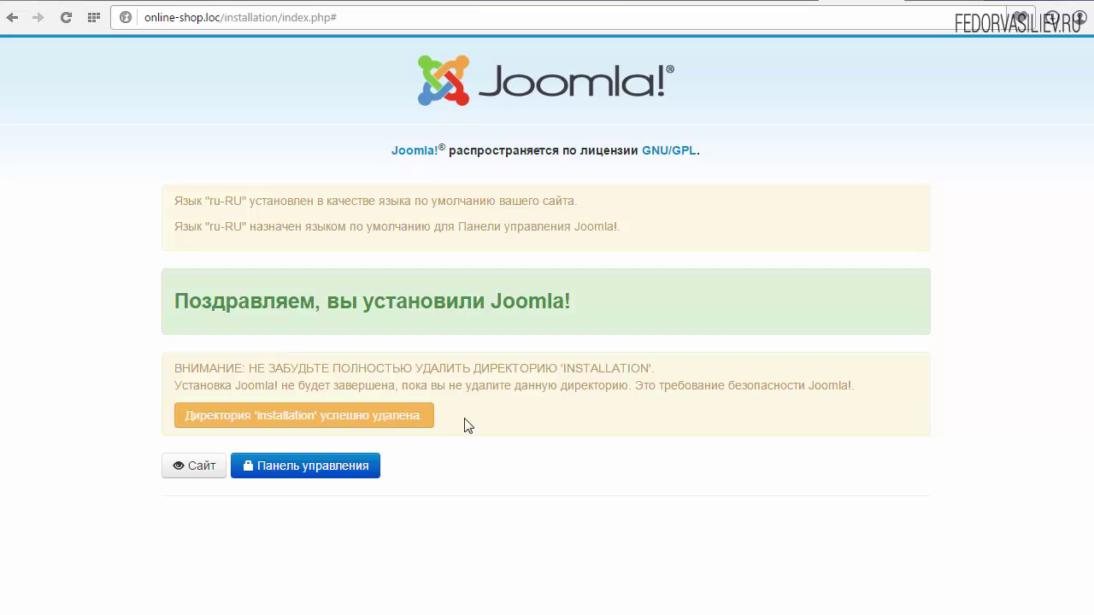
pyautogui.rightClick(287, 475)
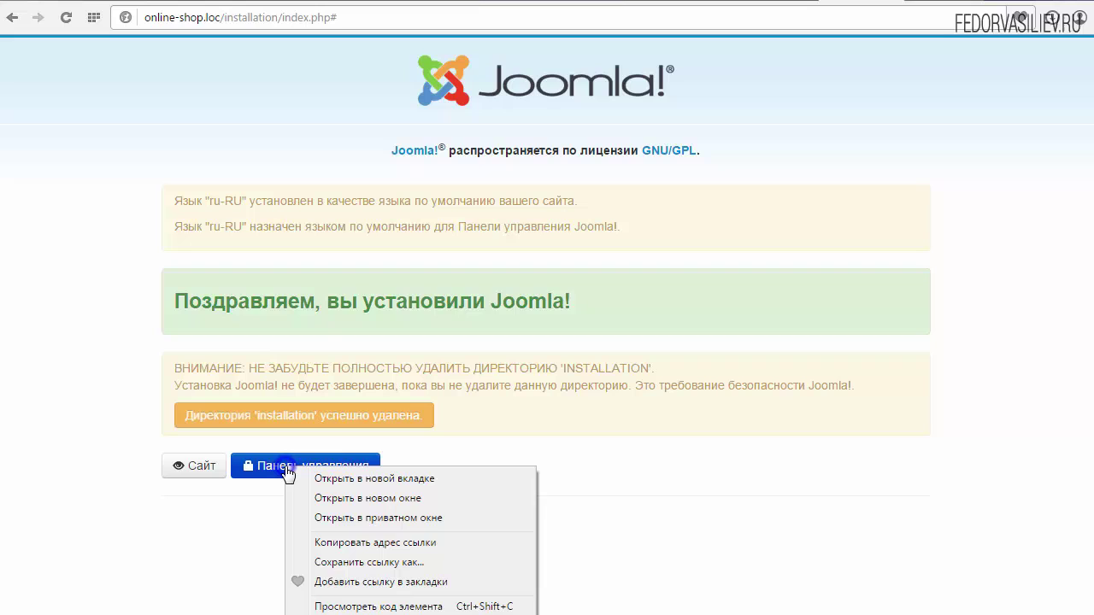
pyautogui.click(363, 480)
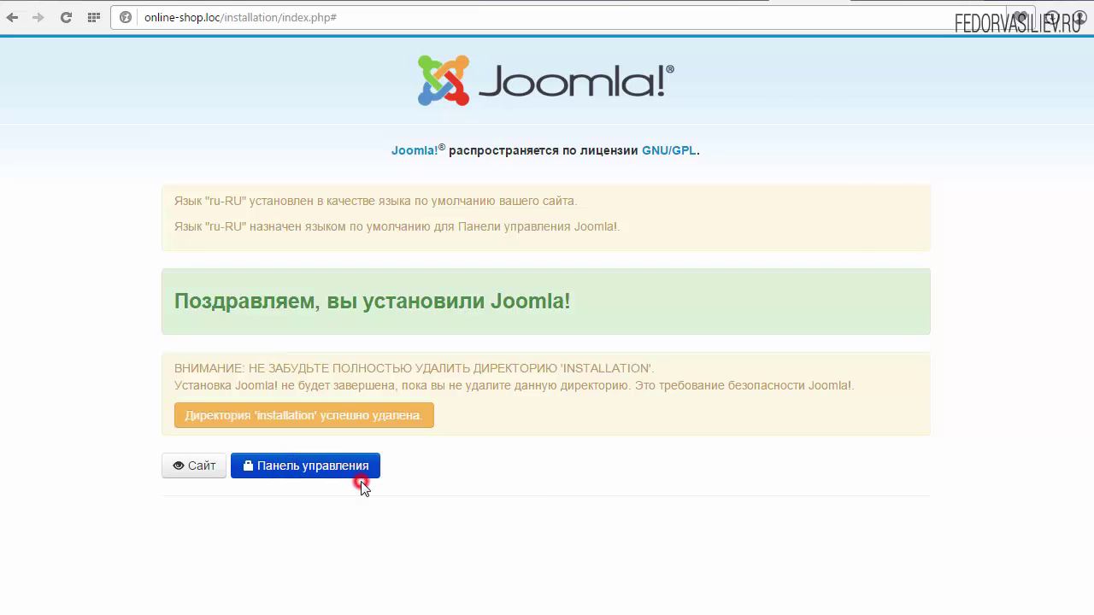
pyautogui.click(195, 467)
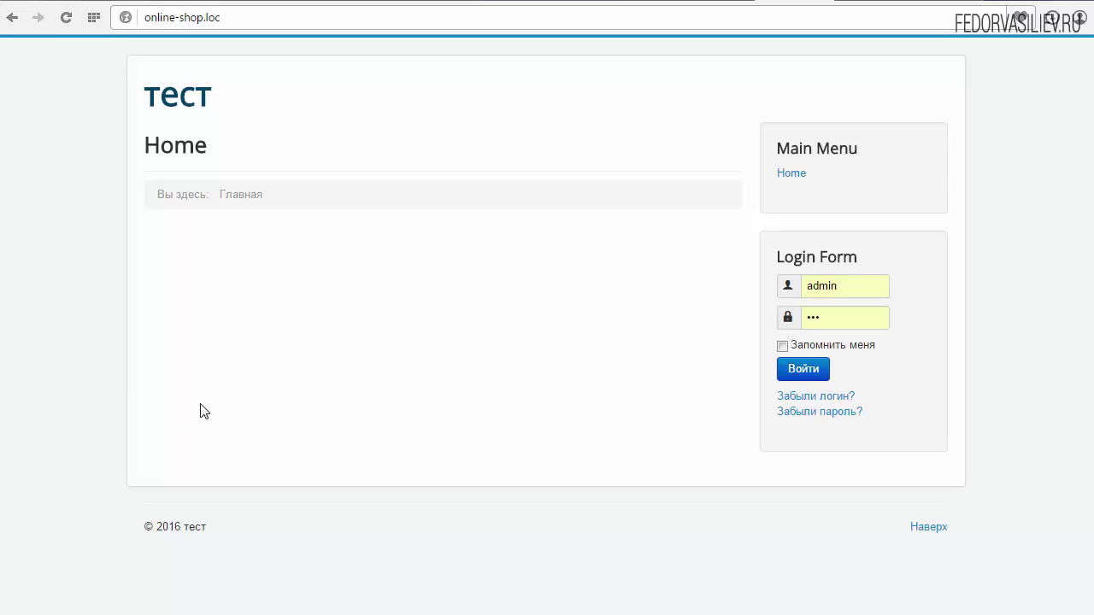
# Step: Inspect the site URL, then switch to the administrator login page tab
pyautogui.click(196, 18)
pyautogui.click(182, 18)
pyautogui.moveTo(236, 18); pyautogui.dragTo(132, 19)
pyautogui.click(151, 18)
pyautogui.keyDown('shift'); pyautogui.click(237, 18); pyautogui.keyUp('shift')
pyautogui.click(299, 333)
pyautogui.click(860, 3)
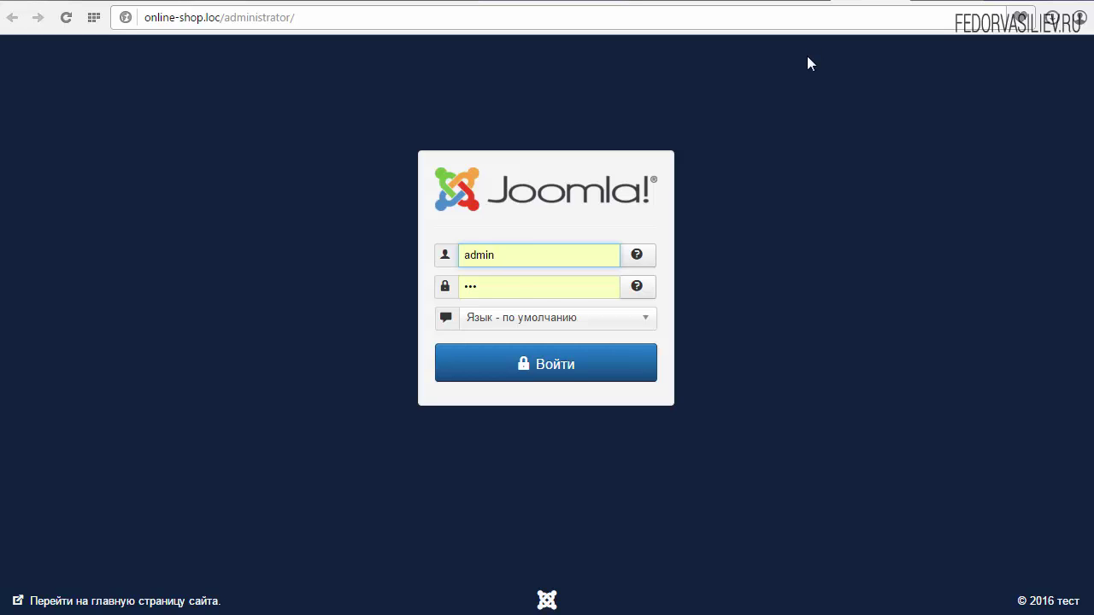
# Step: Log in to the administrator panel with the pre-filled credentials and read the post-installation notice
pyautogui.doubleClick(519, 250)
pyautogui.click(748, 244)
pyautogui.click(508, 284)
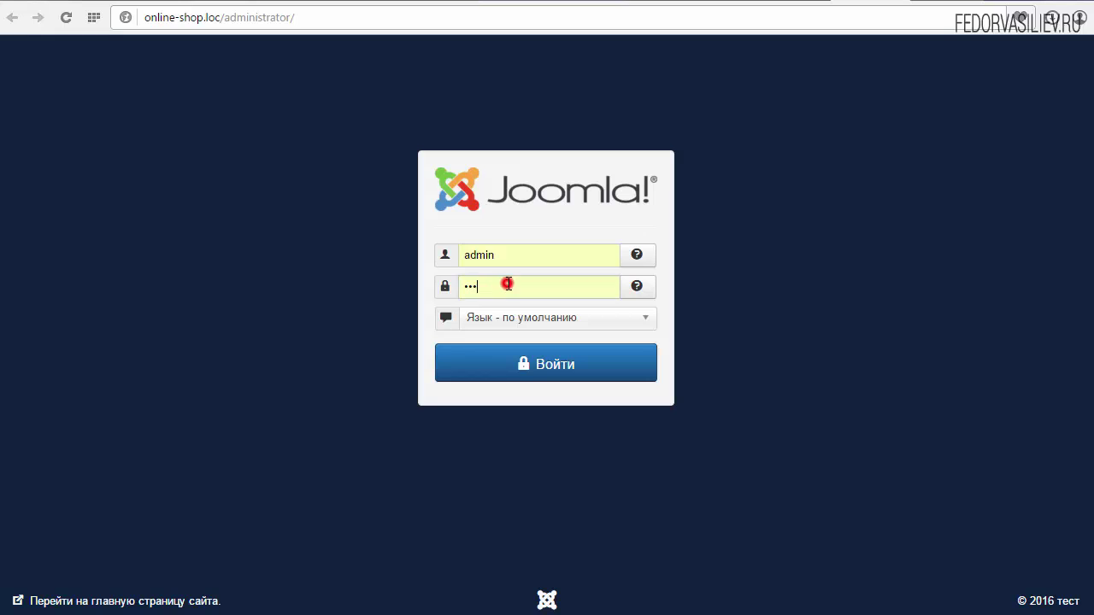
pyautogui.click(567, 364)
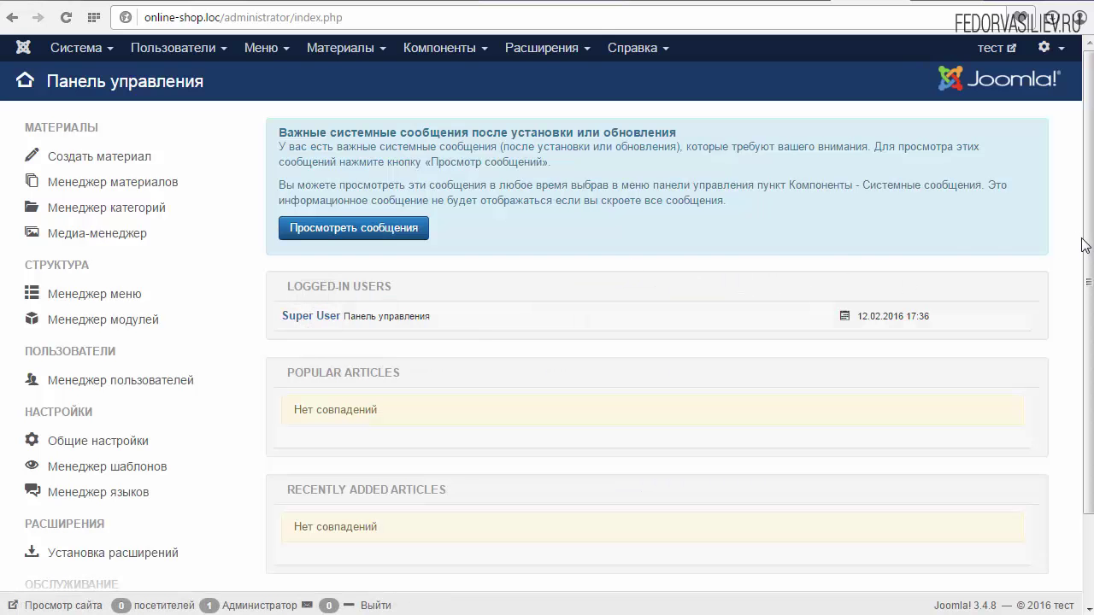
pyautogui.moveTo(1082, 239)
pyautogui.mouseDown()
pyautogui.moveTo(1083, 361)
pyautogui.moveTo(1079, 231)
pyautogui.mouseUp()
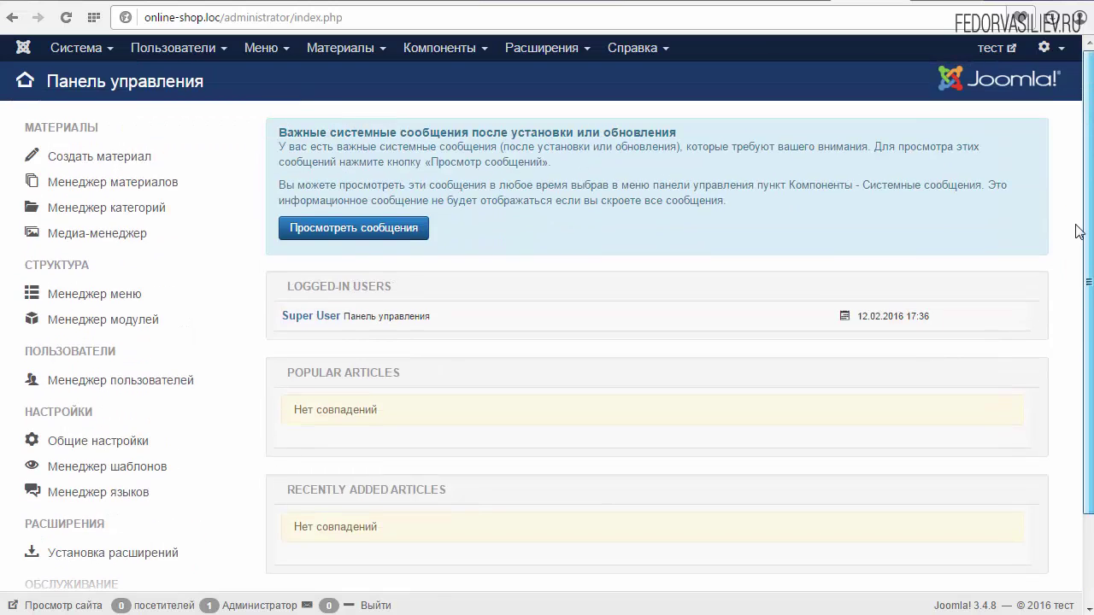
pyautogui.click(276, 132)
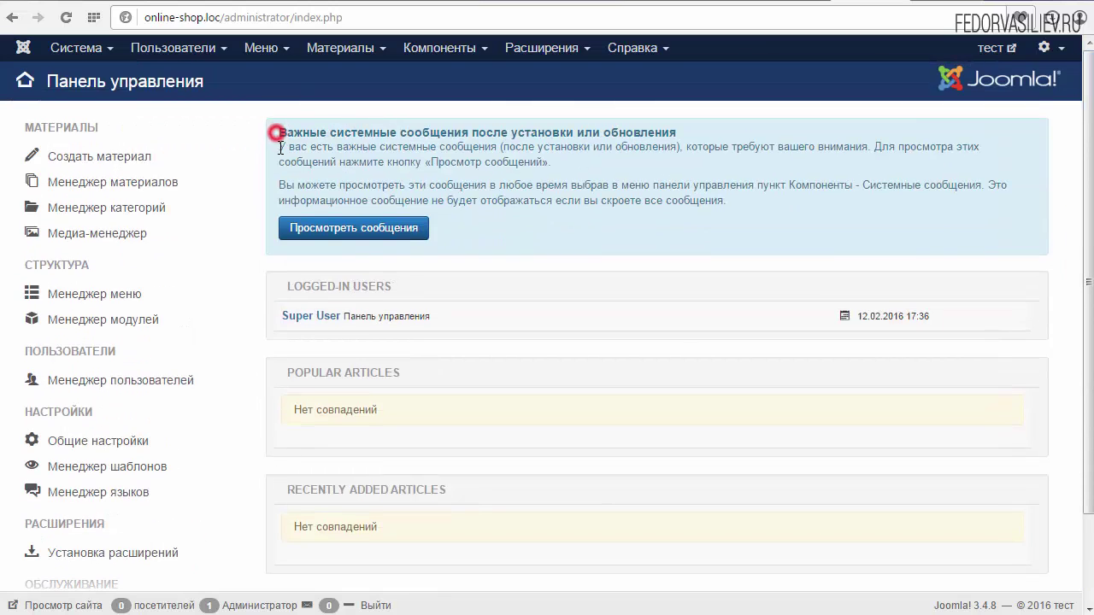
pyautogui.moveTo(279, 135); pyautogui.dragTo(505, 234)
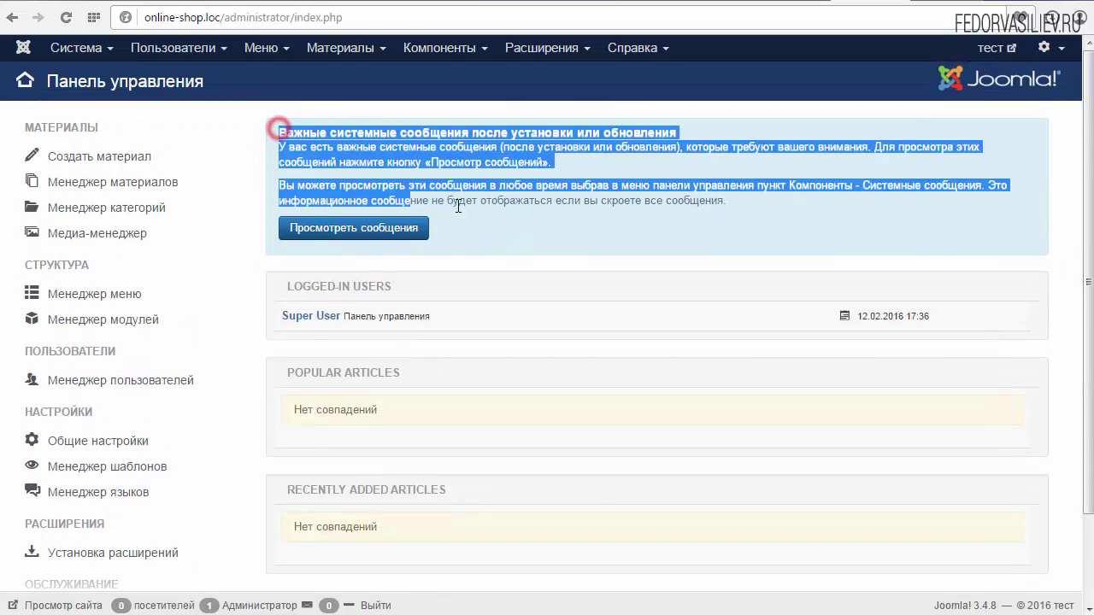
pyautogui.click(480, 246)
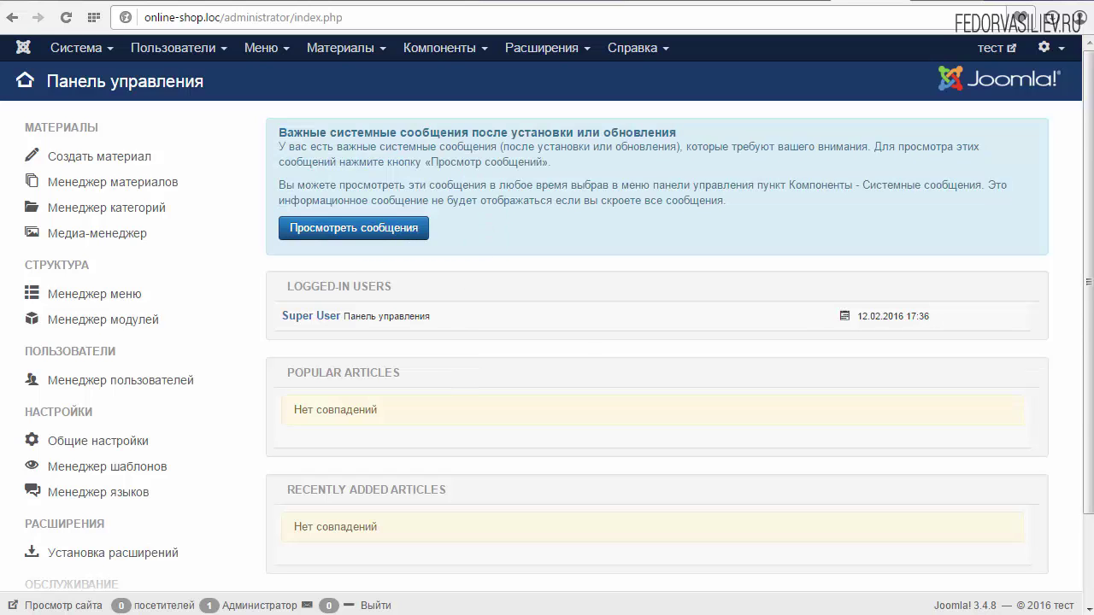
pyautogui.moveTo(1087, 312)
pyautogui.mouseDown()
pyautogui.moveTo(1088, 402)
pyautogui.moveTo(1087, 313)
pyautogui.mouseUp()
# Step: Hide the two-factor authentication and welcome post-installation messages
pyautogui.click(325, 231)
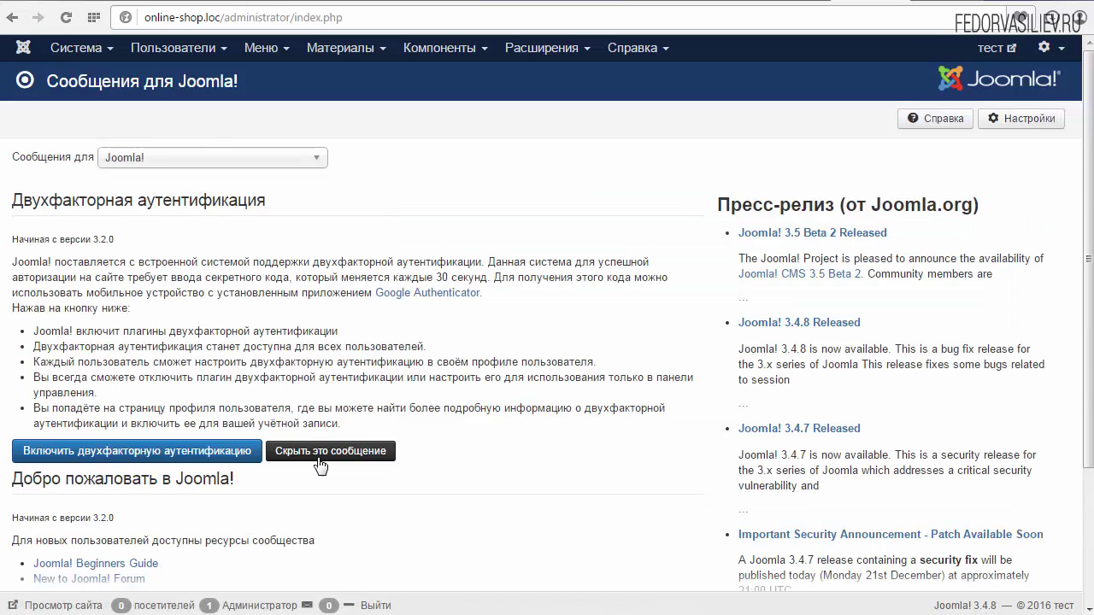
pyautogui.scroll(-3, 454, 442)
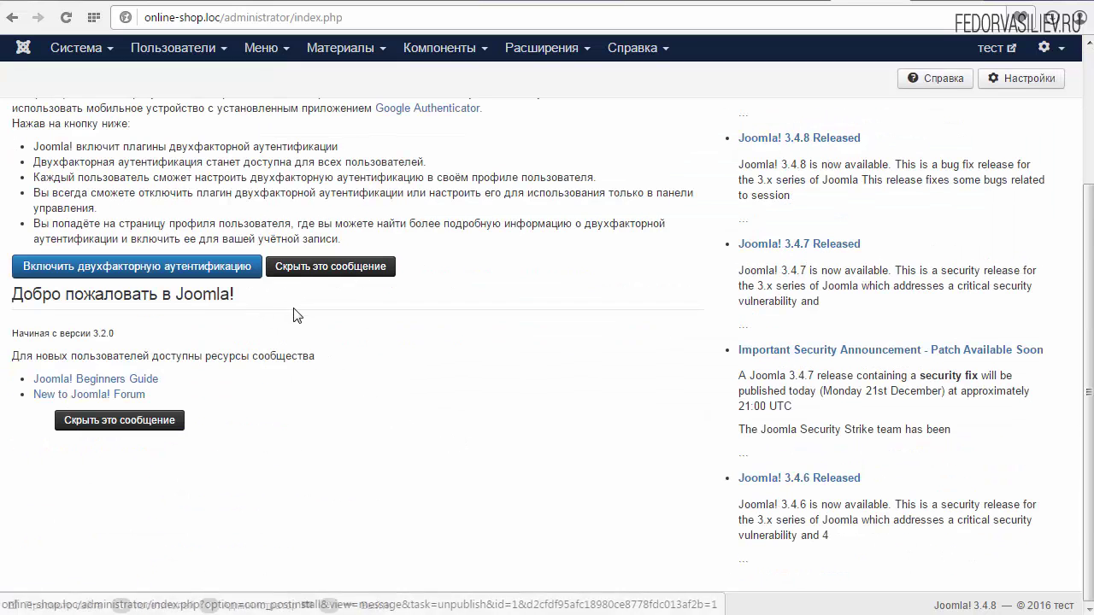
pyautogui.click(306, 271)
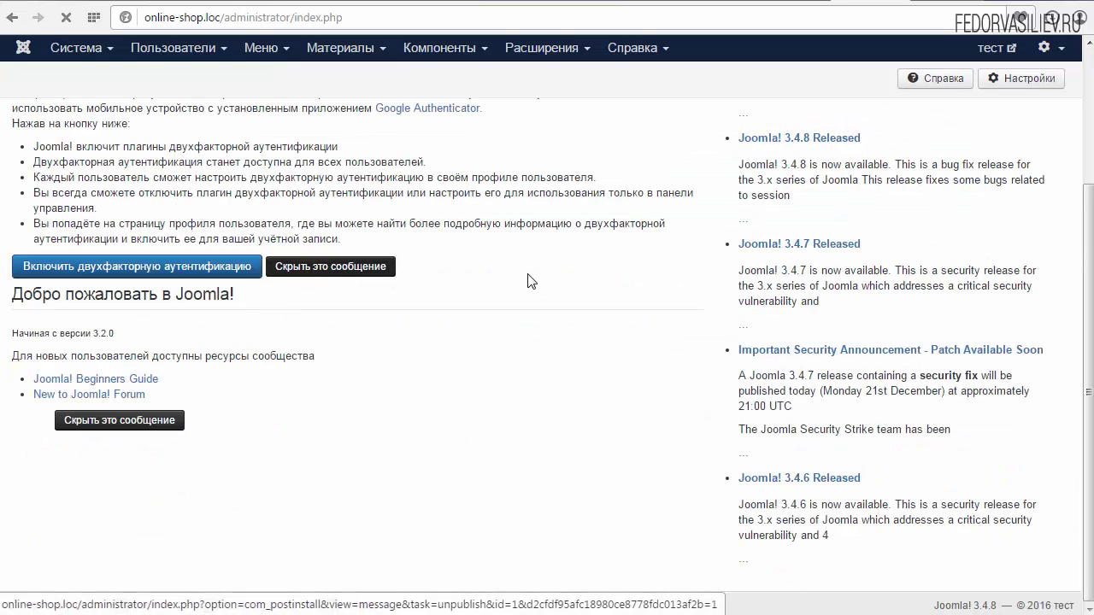
pyautogui.click(148, 328)
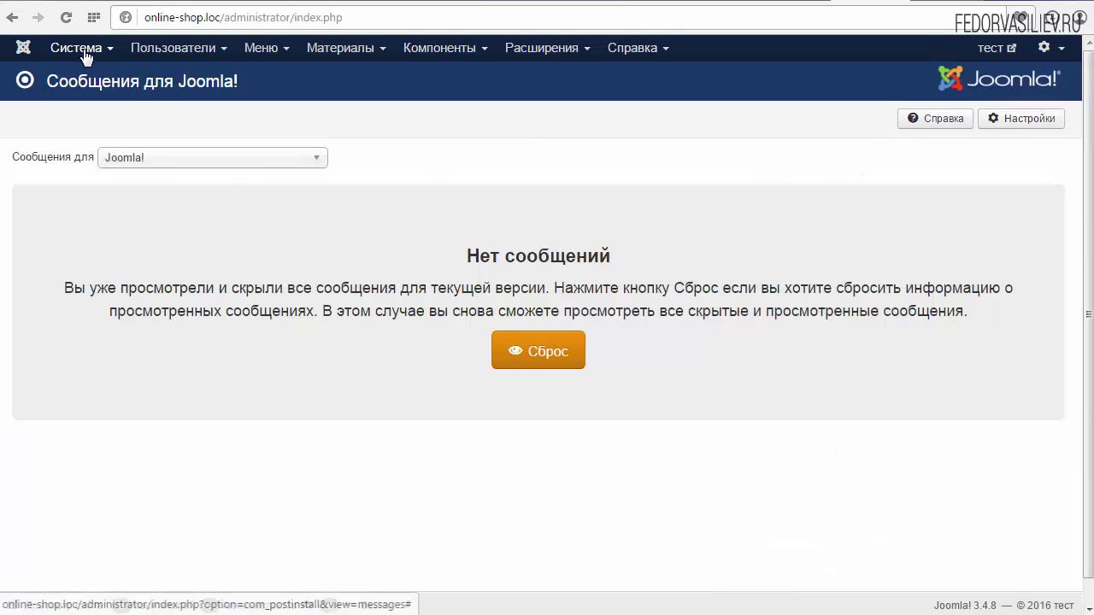
# Step: Return to the control panel via Система and browse the Users and System menus
pyautogui.click(79, 49)
pyautogui.click(96, 81)
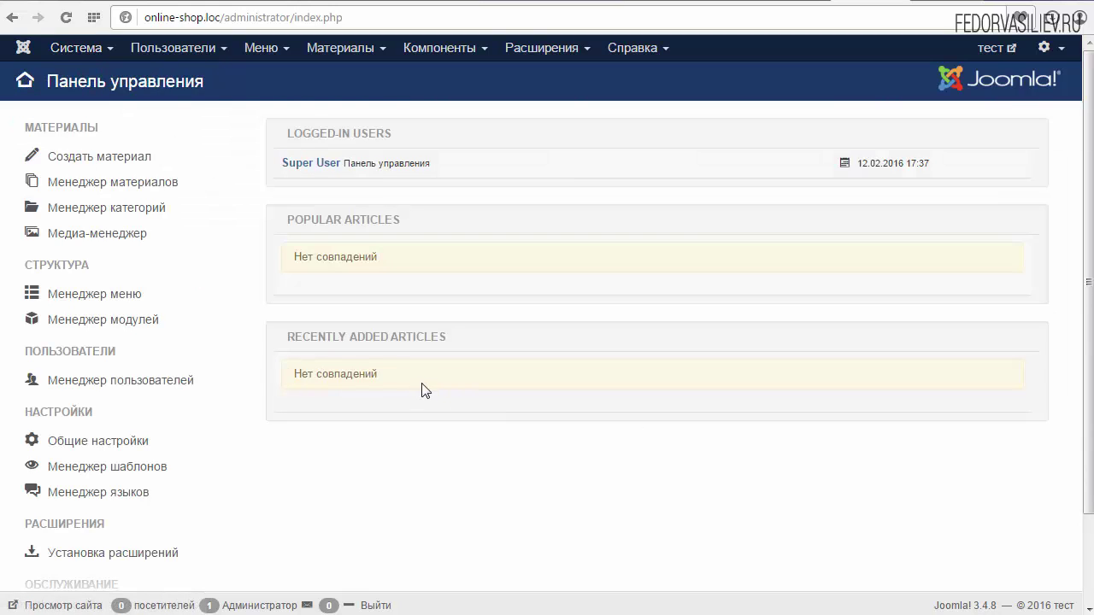
pyautogui.click(186, 48)
pyautogui.moveTo(187, 88)
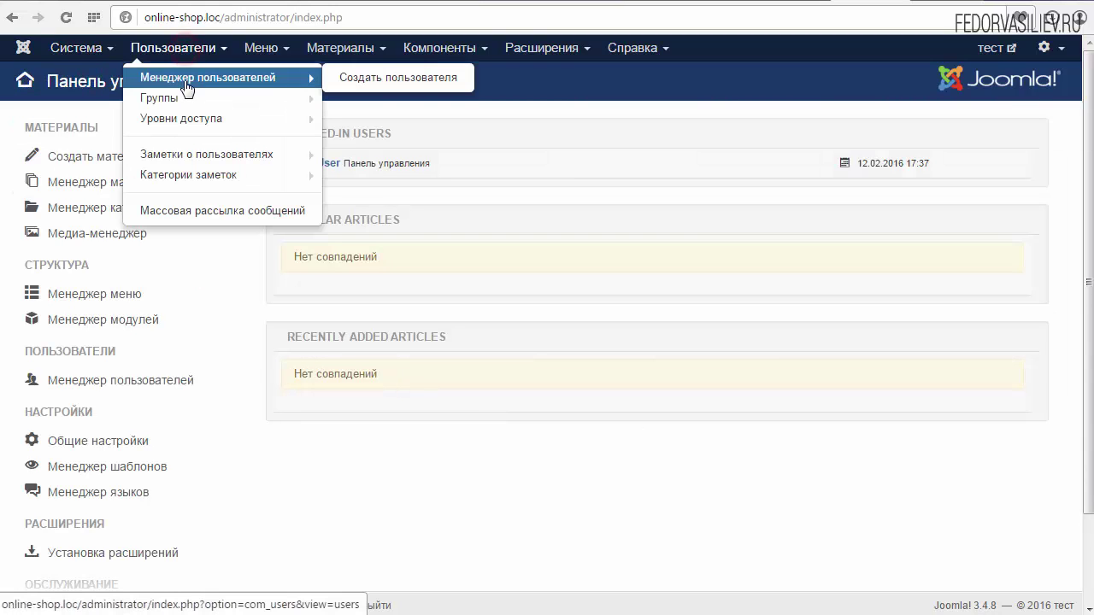
pyautogui.click(390, 439)
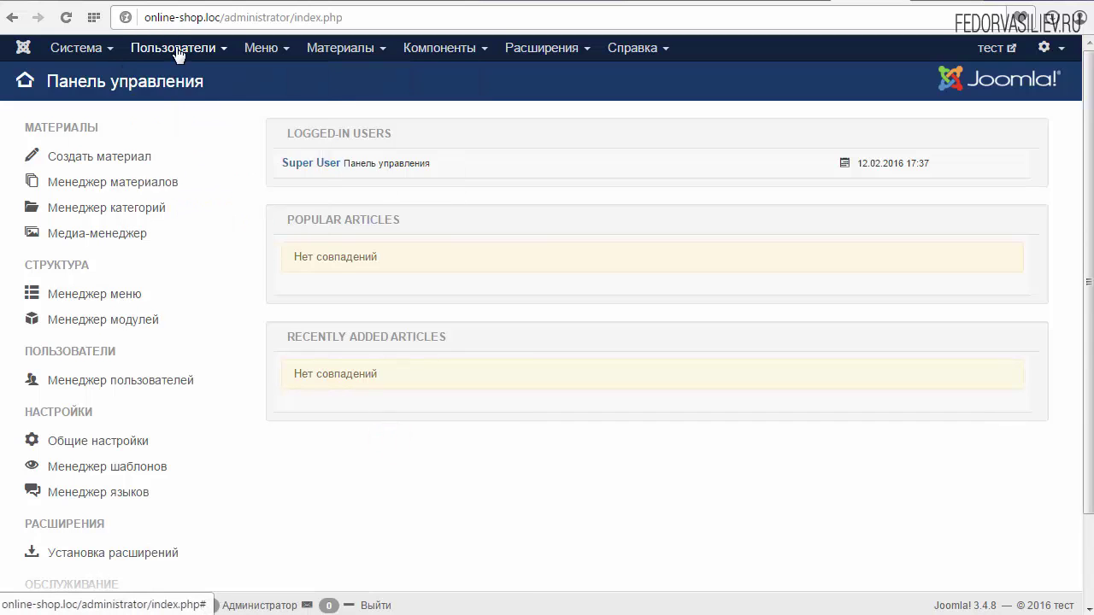
pyautogui.click(175, 49)
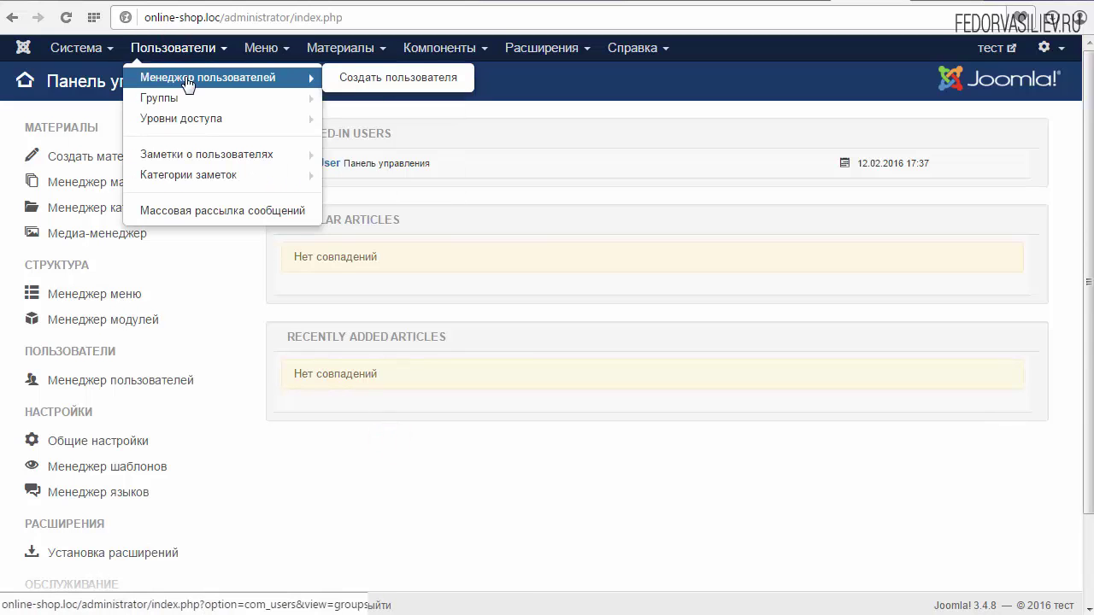
pyautogui.moveTo(178, 100)
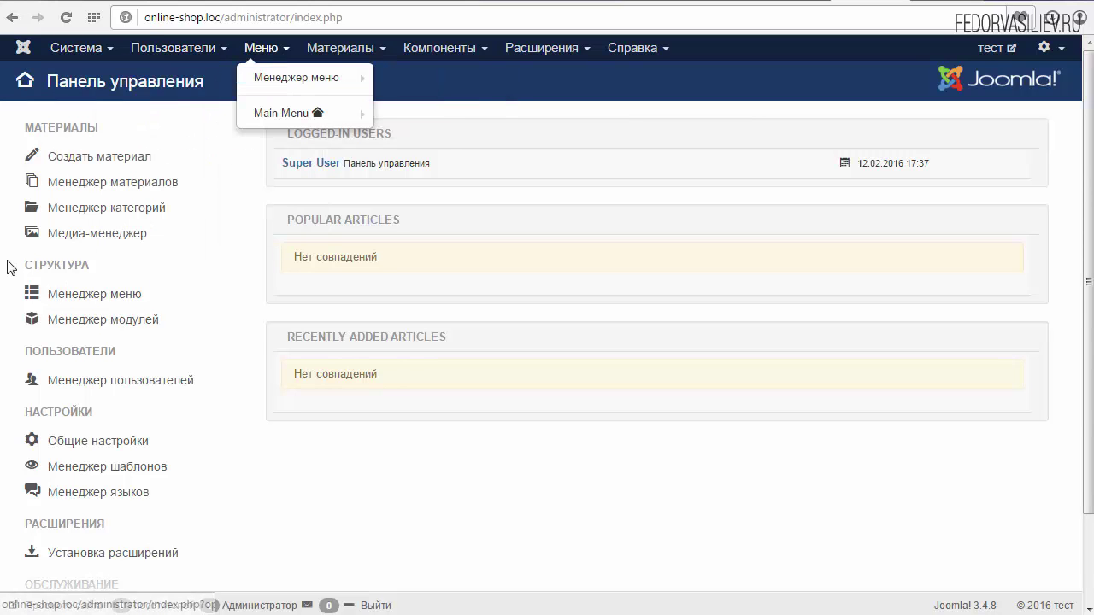
pyautogui.click(62, 53)
pyautogui.click(332, 449)
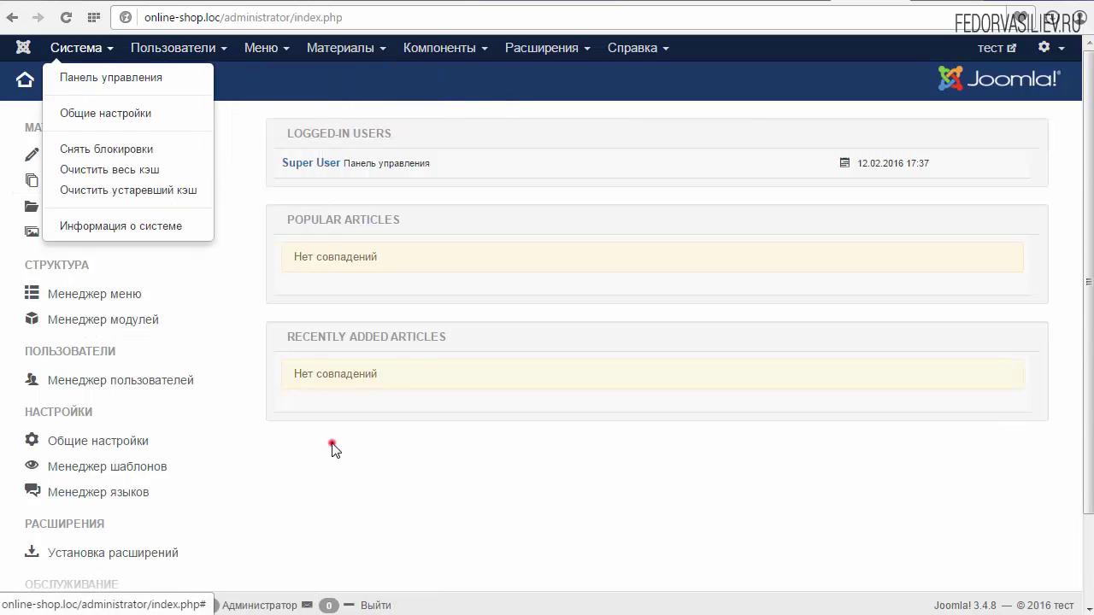